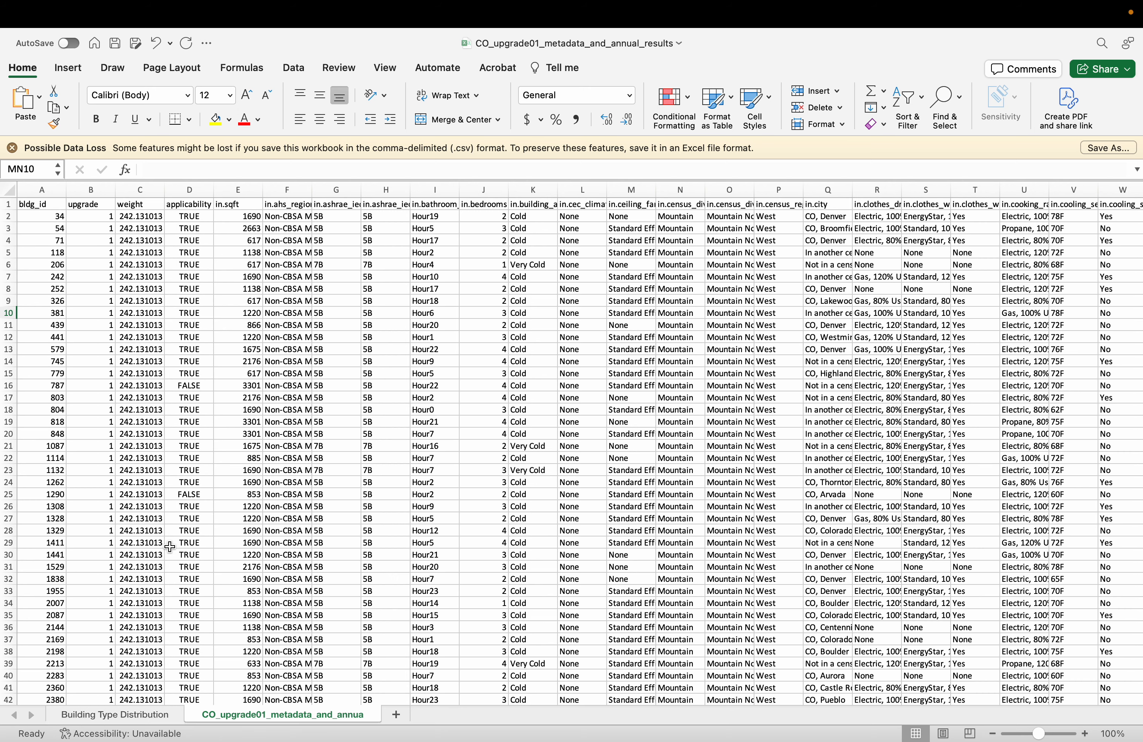
Examine the header row to locate the first and last electricity savings columns, checking the full header names around JA and JX
scroll(592, 371, right, 15)
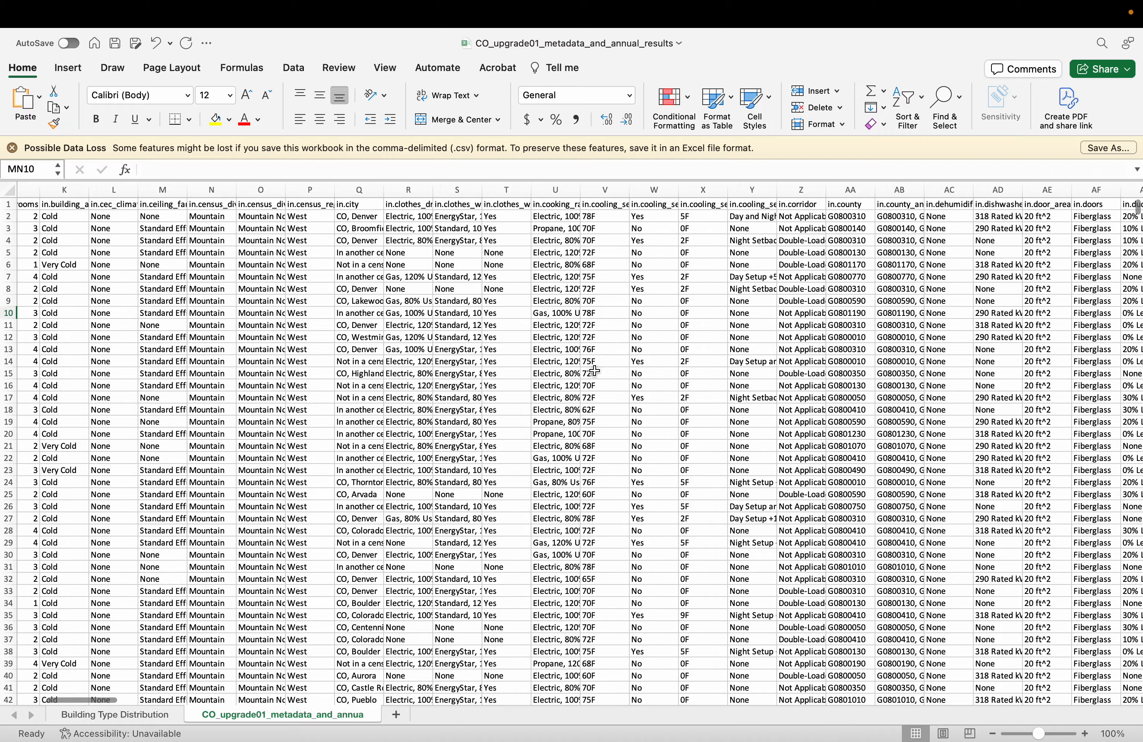
scroll(594, 370, right, 20)
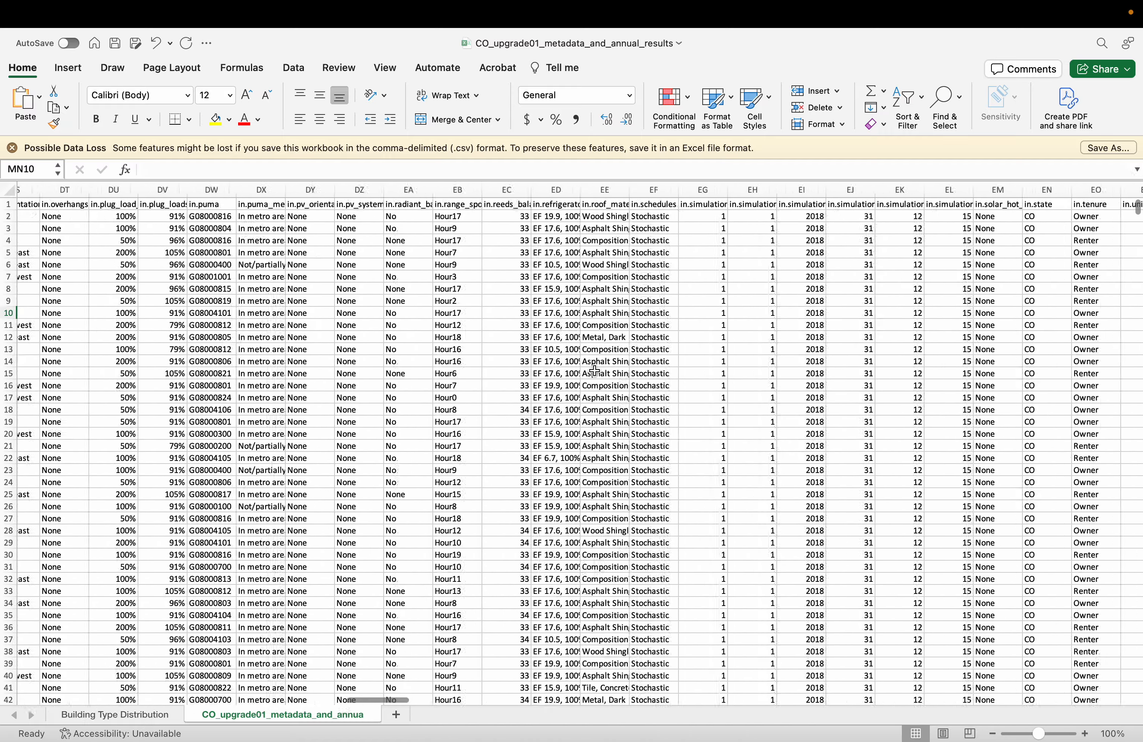
scroll(595, 370, right, 20)
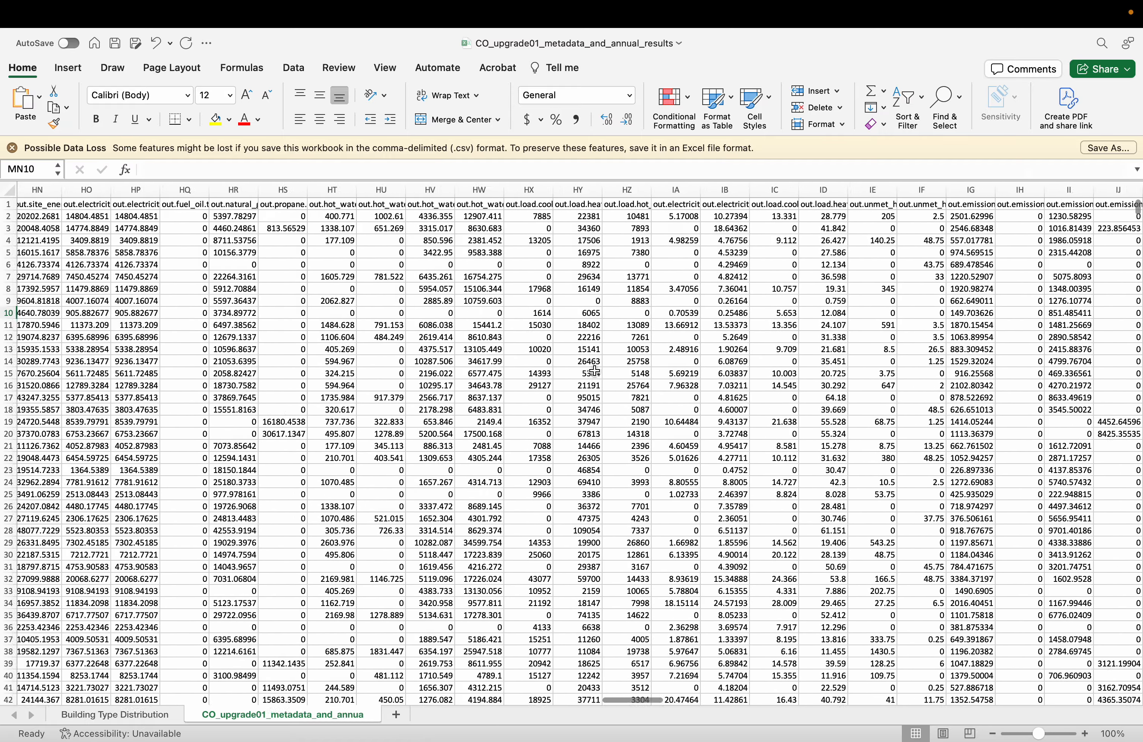
scroll(594, 370, right, 15)
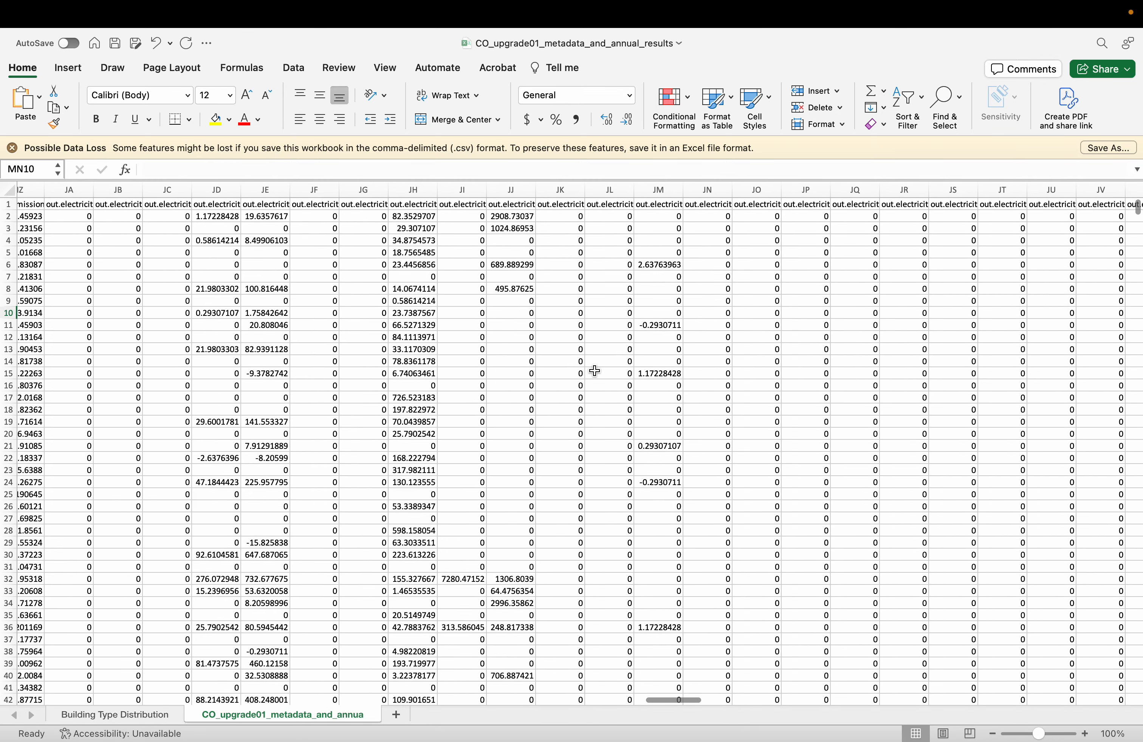
scroll(595, 370, left, 2)
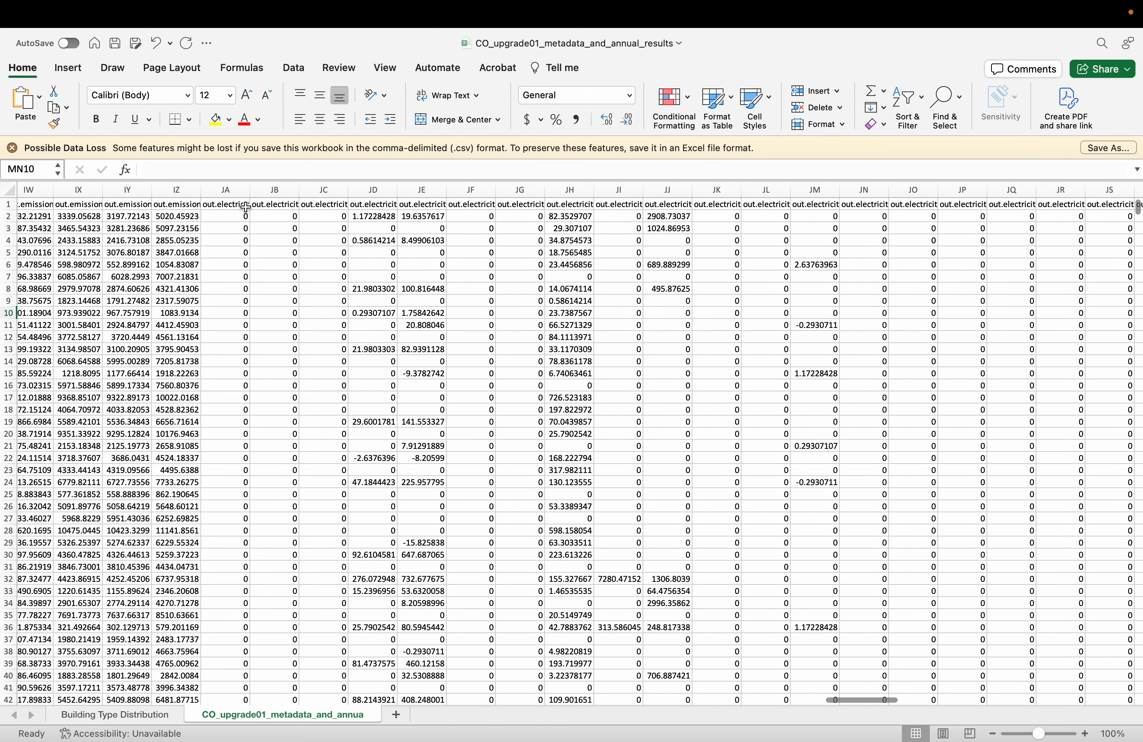
click(230, 208)
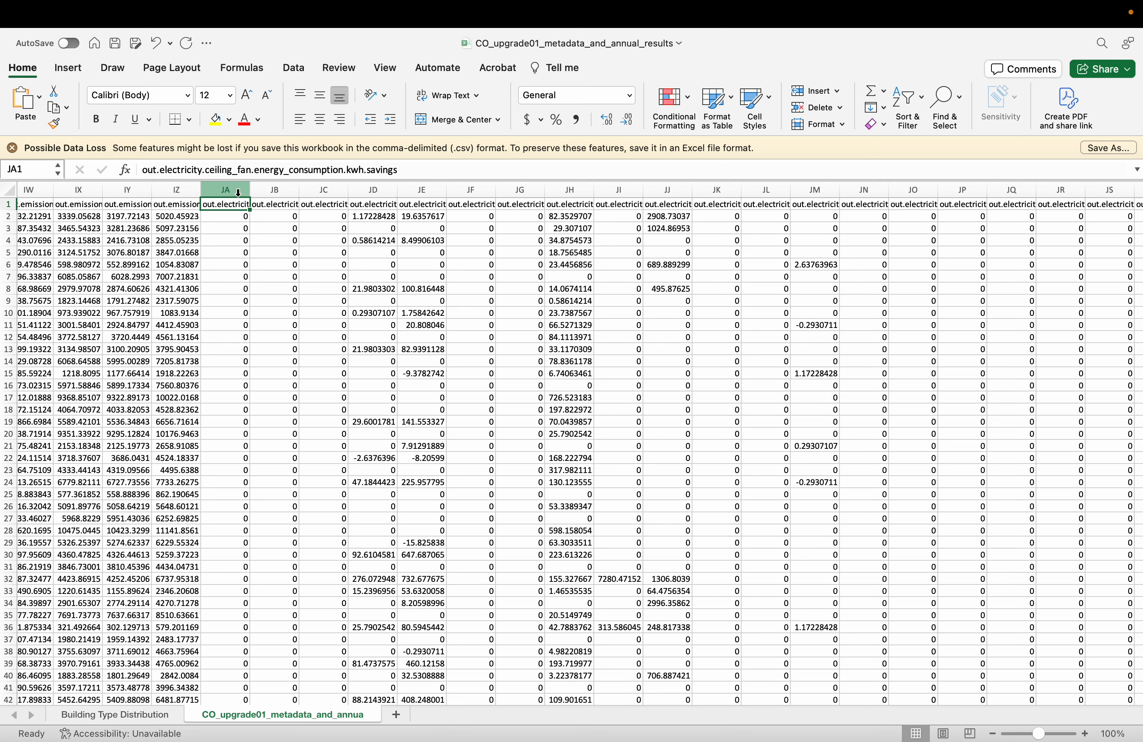
scroll(628, 288, right, 7)
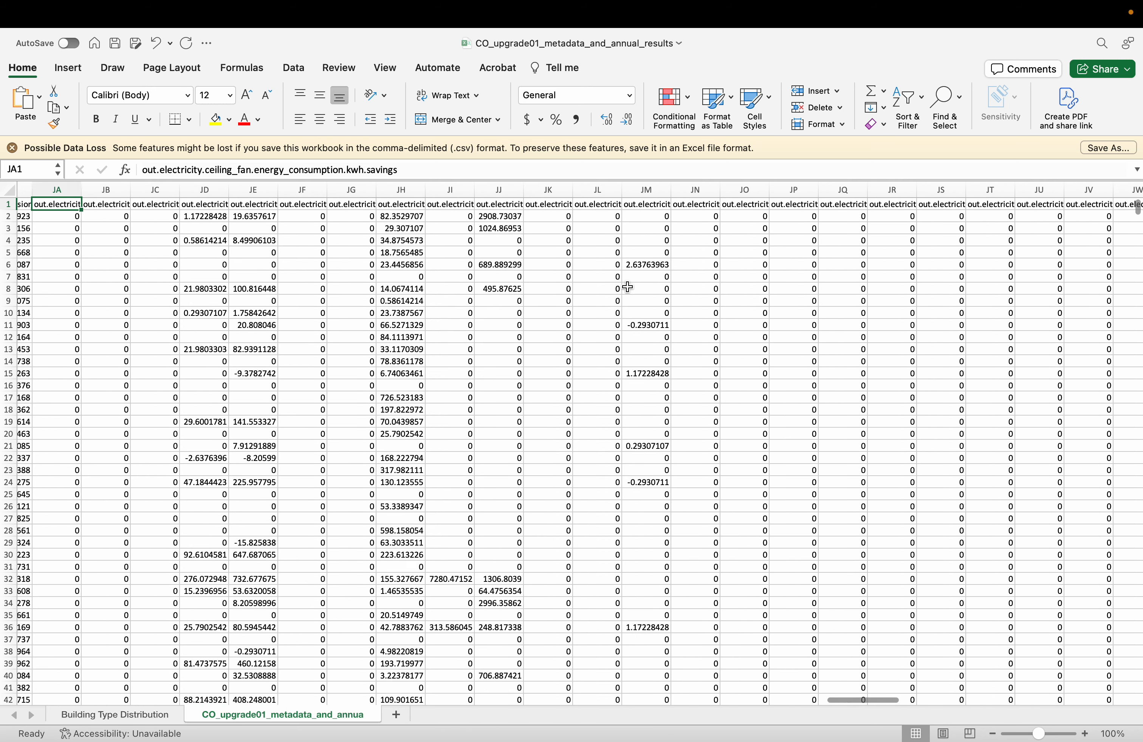
scroll(627, 287, right, 6)
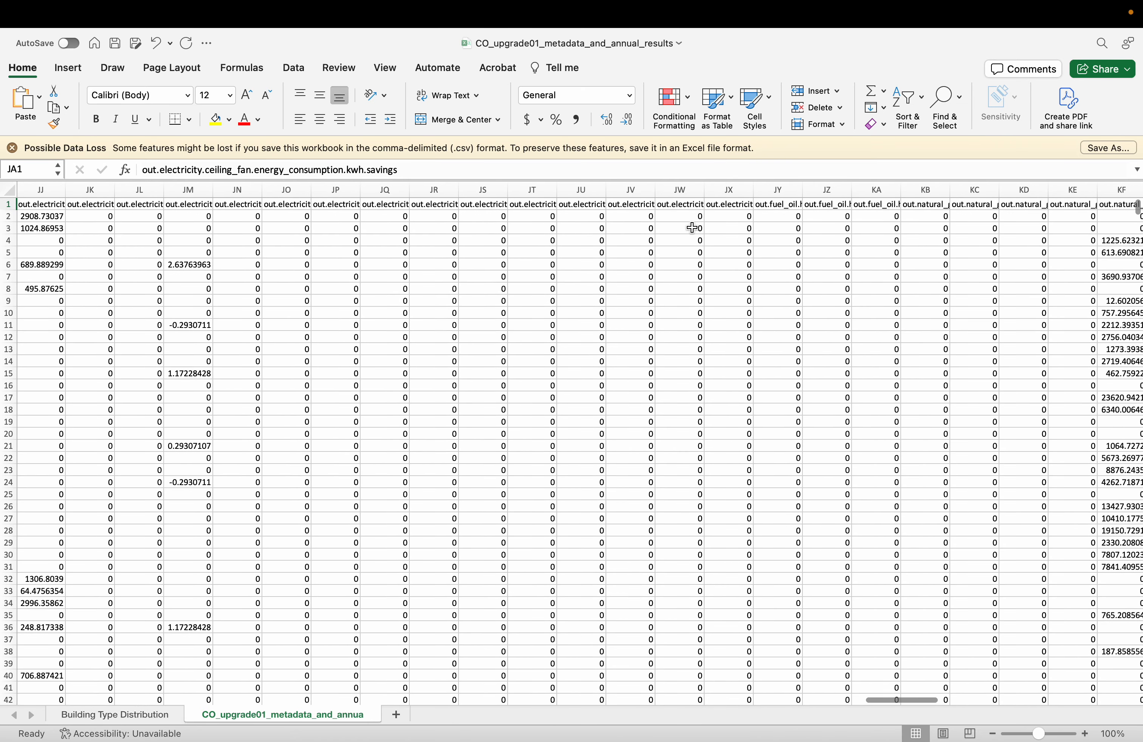
click(735, 205)
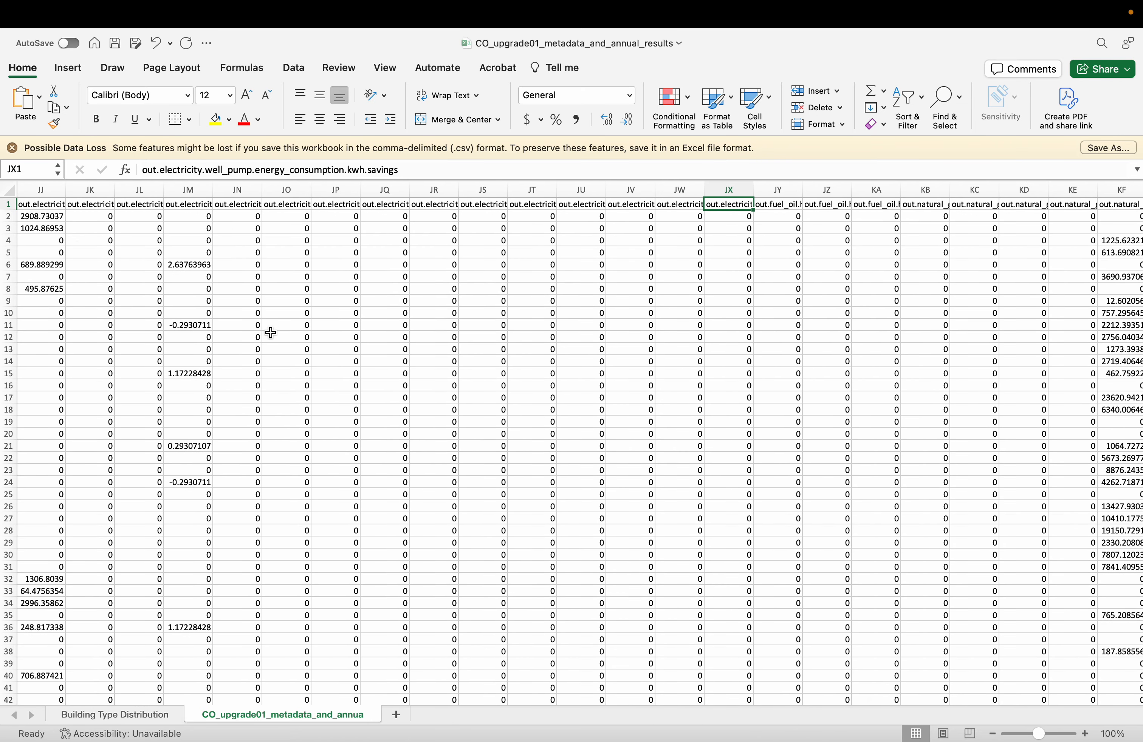
click(790, 205)
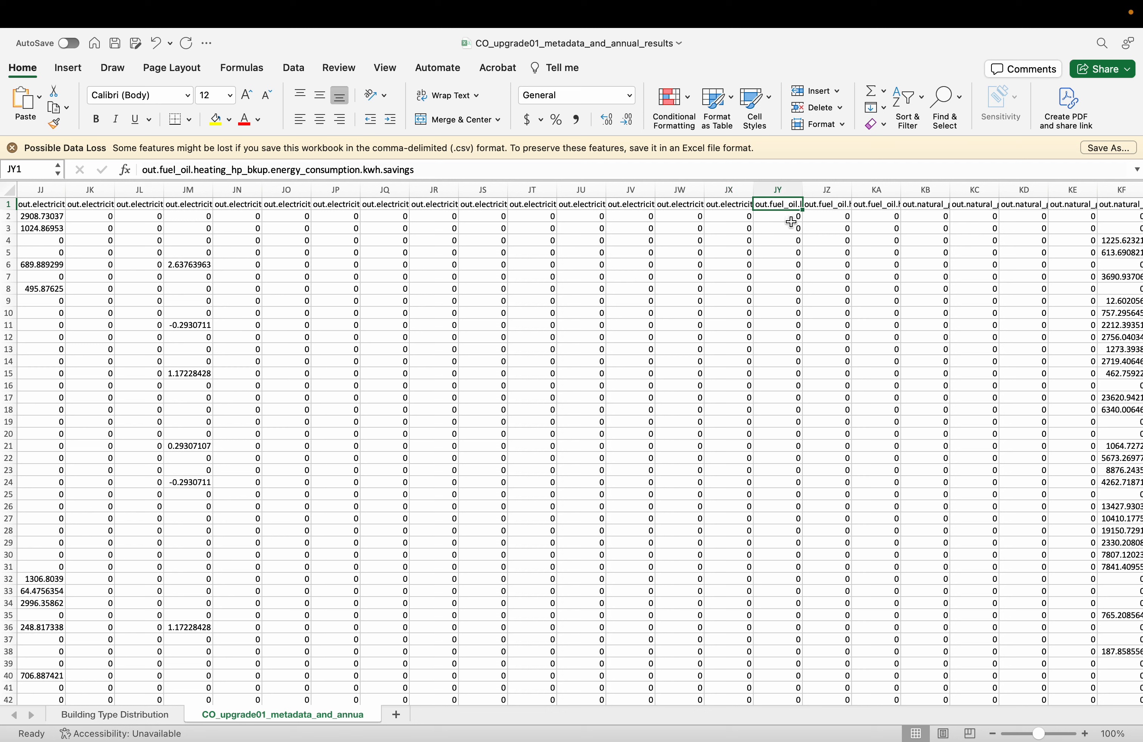
click(728, 205)
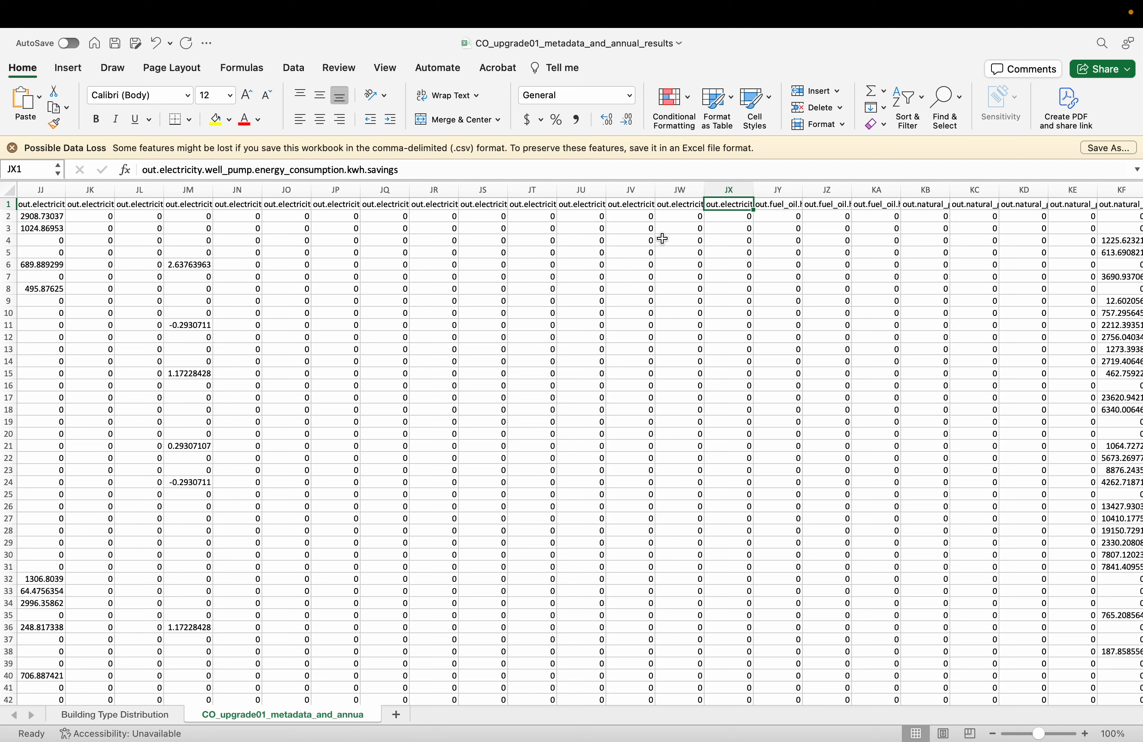
Enter the header "Total Savings per Electricity per Building" in cell MM1, past the last data column
scroll(663, 238, right, 20)
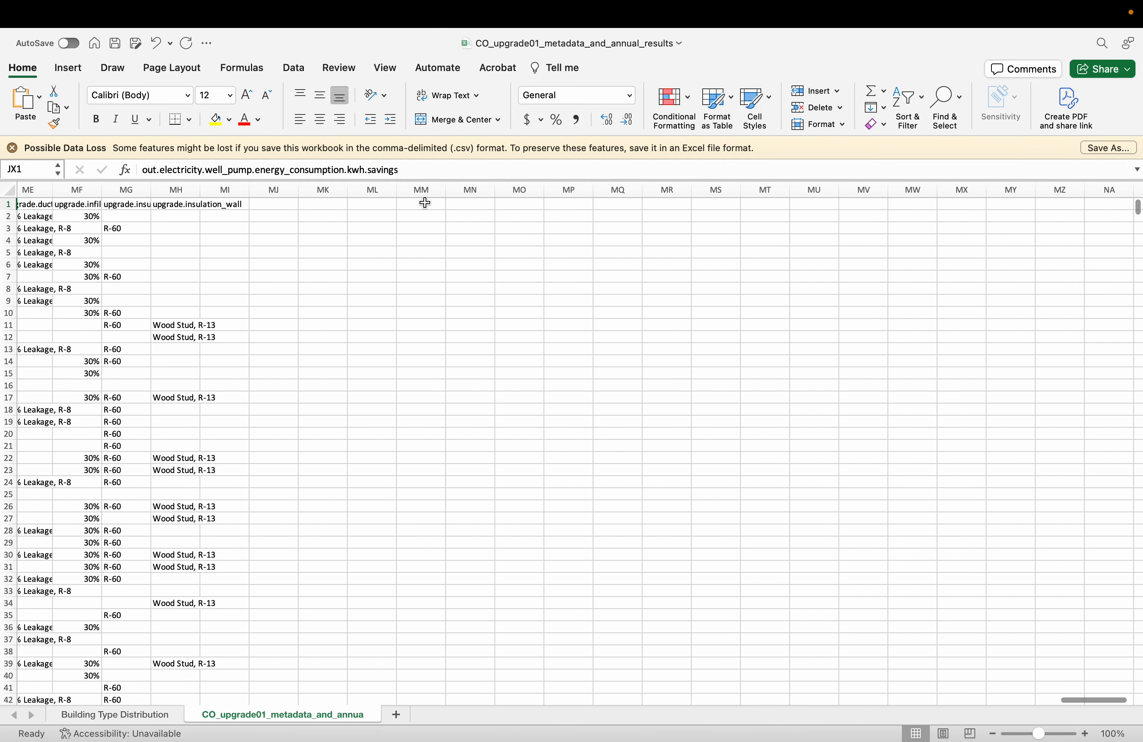
double_click(423, 203)
text(Total)
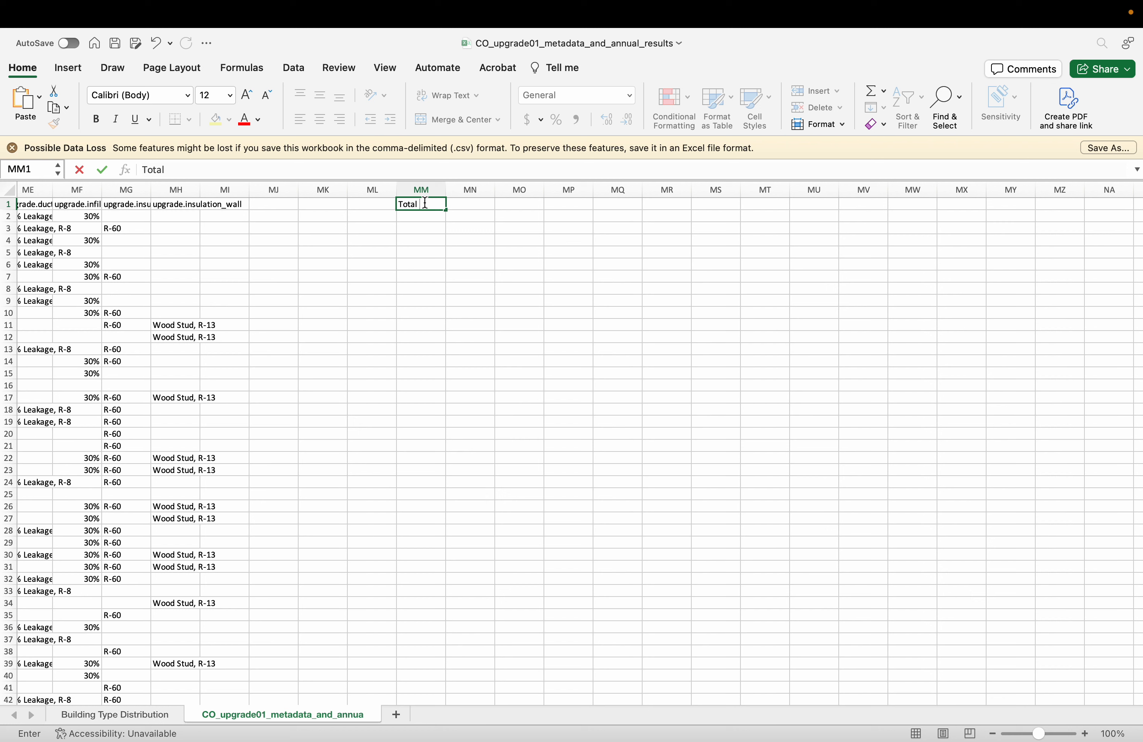
text(ngs per Electricity per Building)
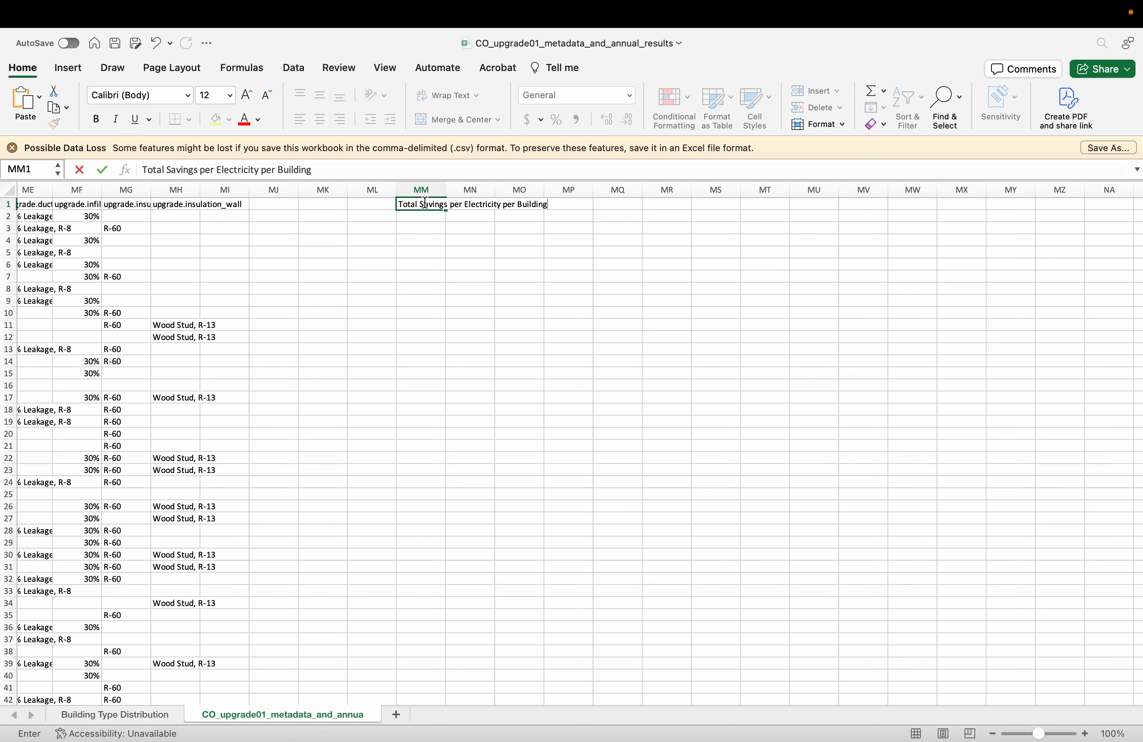
key(Return)
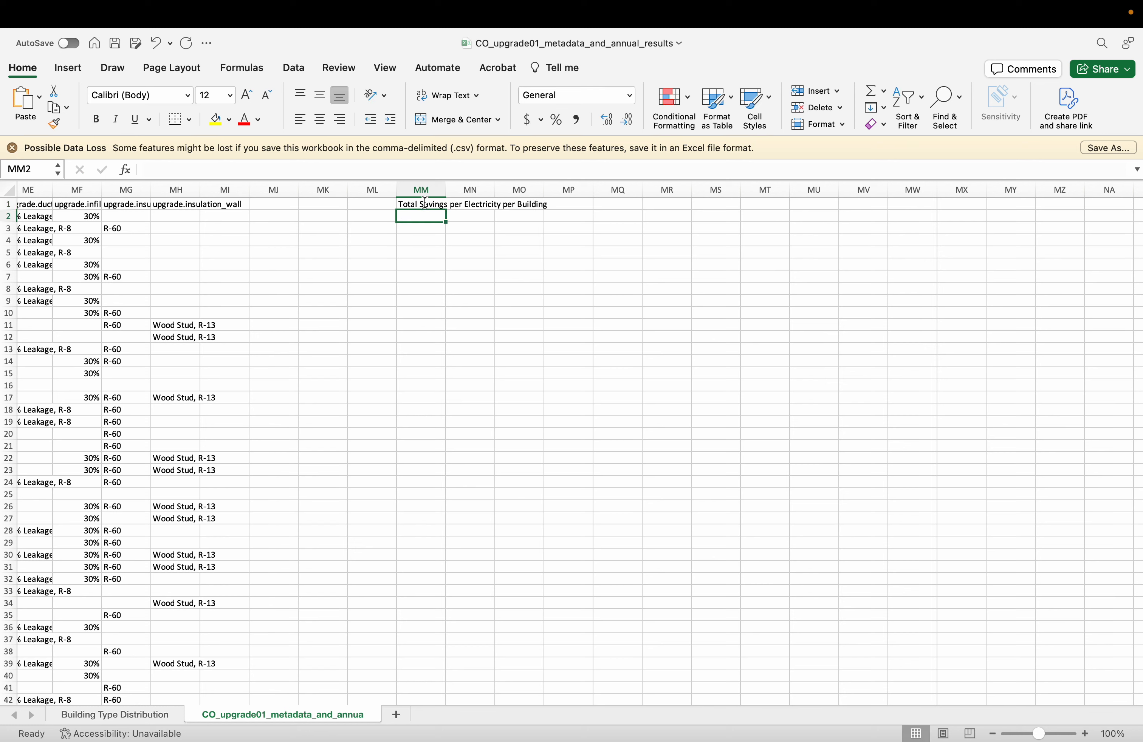
Enter the formula =SUM(JA2:JX2) in cell MM2 to total the first building's electricity savings
text(=)
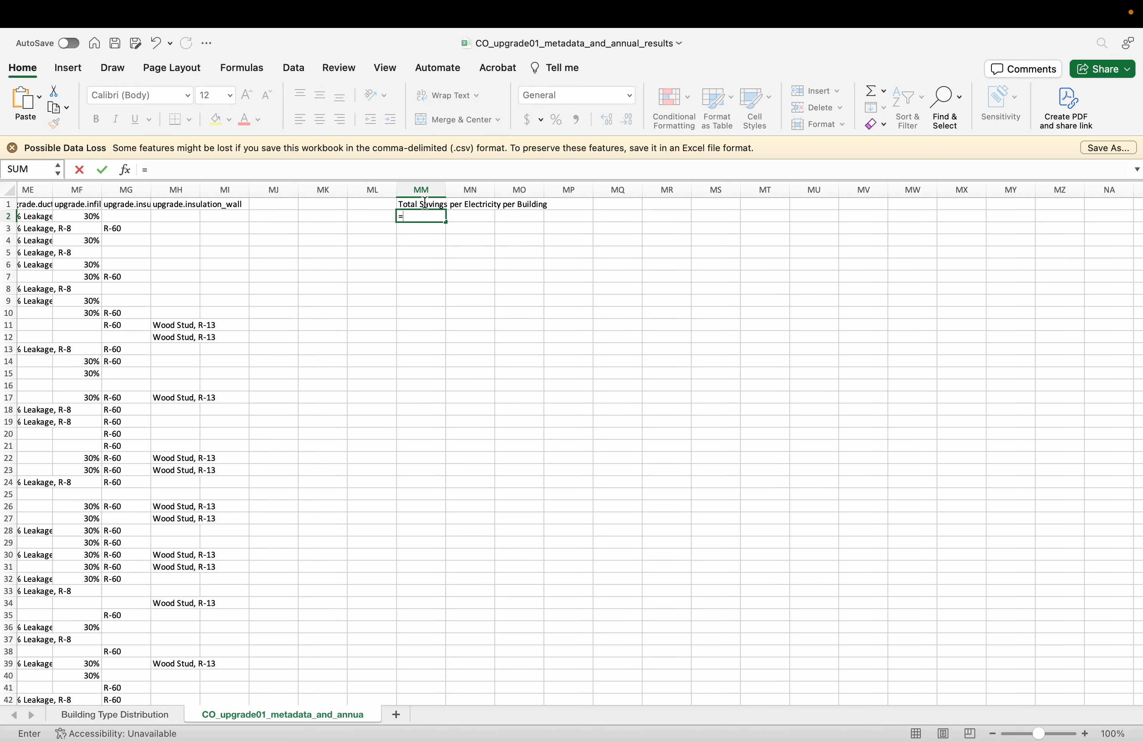
text(SUM)
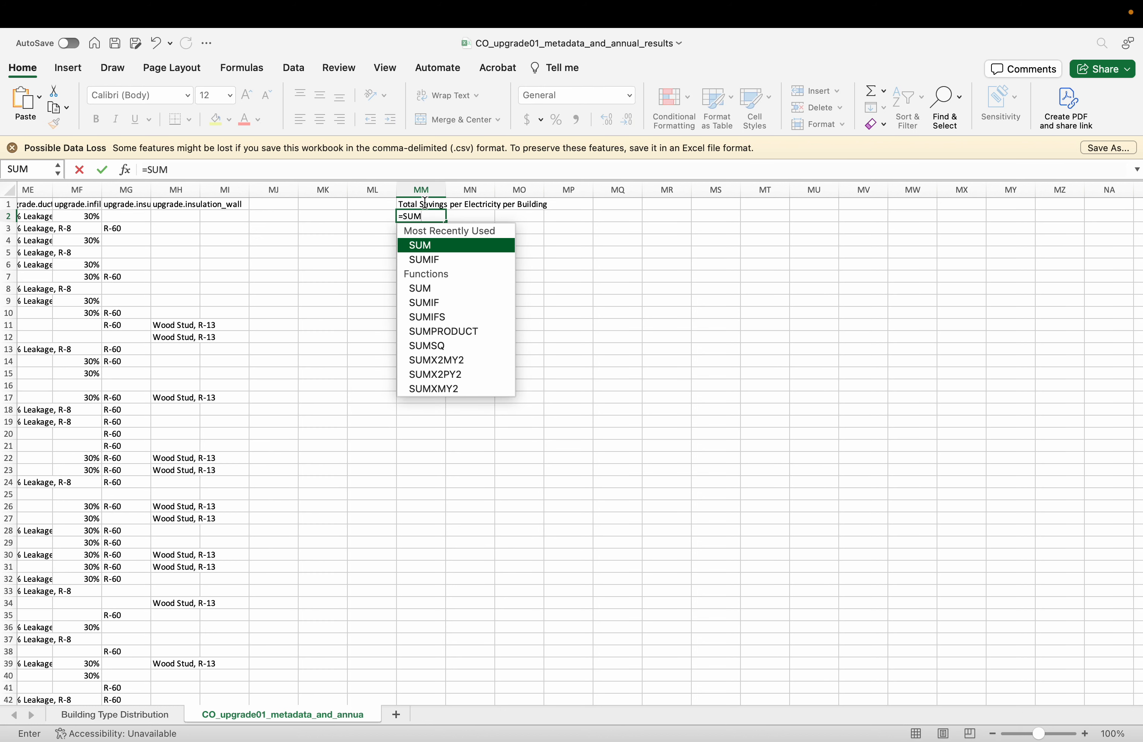
text(()
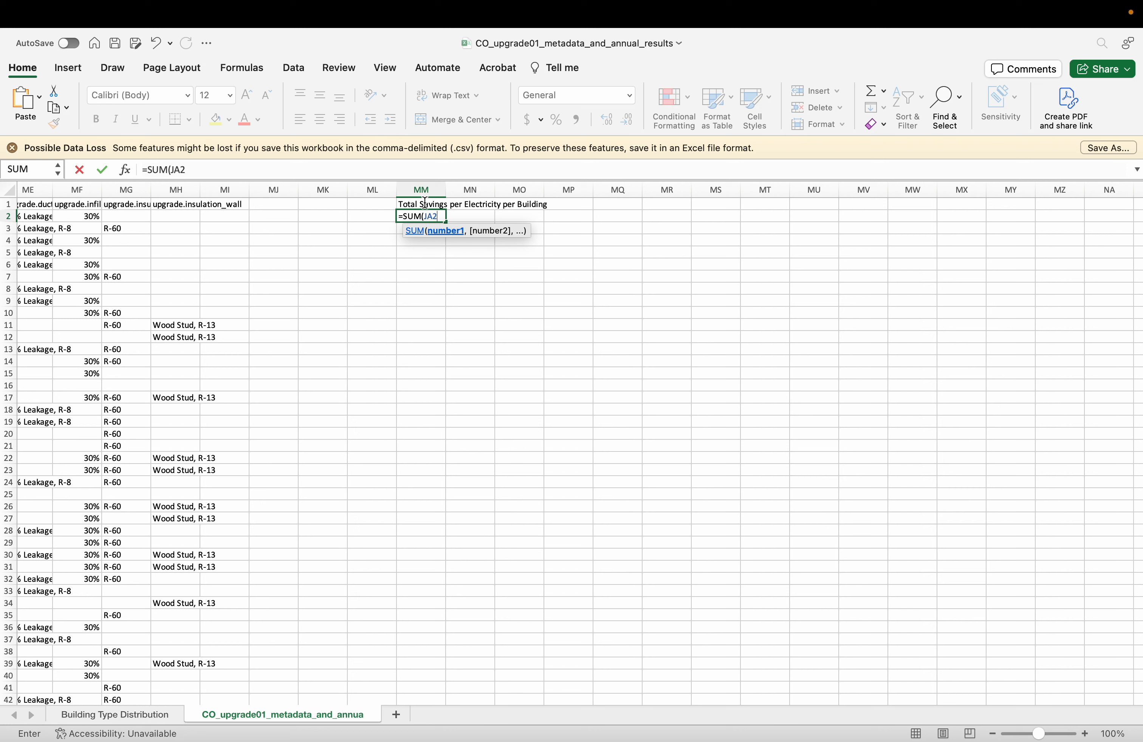
text(JX2))
key(Return)
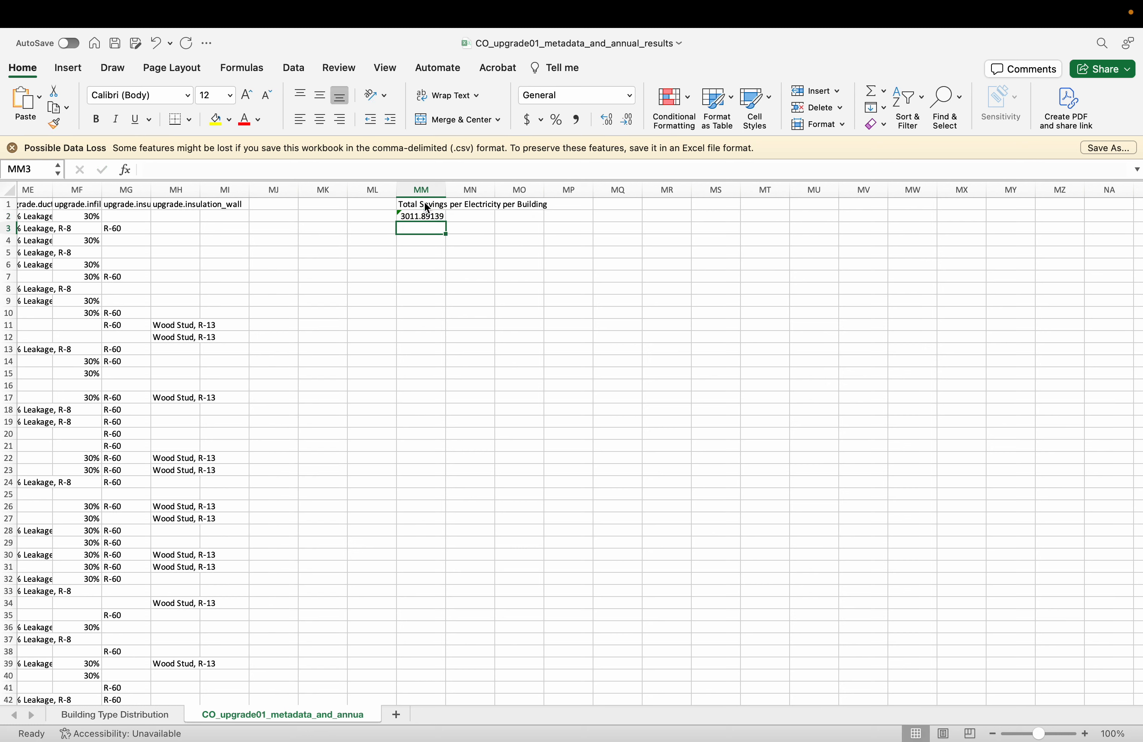
Fill the MM2 sum formula down the column through cell MM41
click(431, 217)
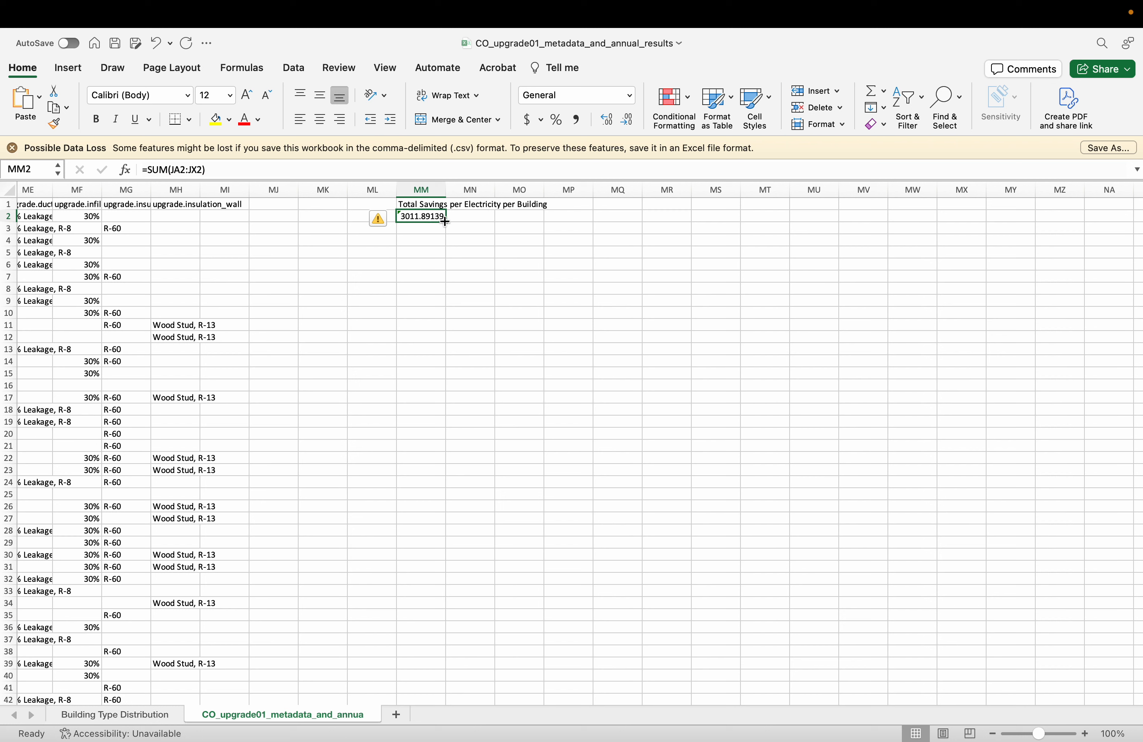
drag(445, 222, 426, 689)
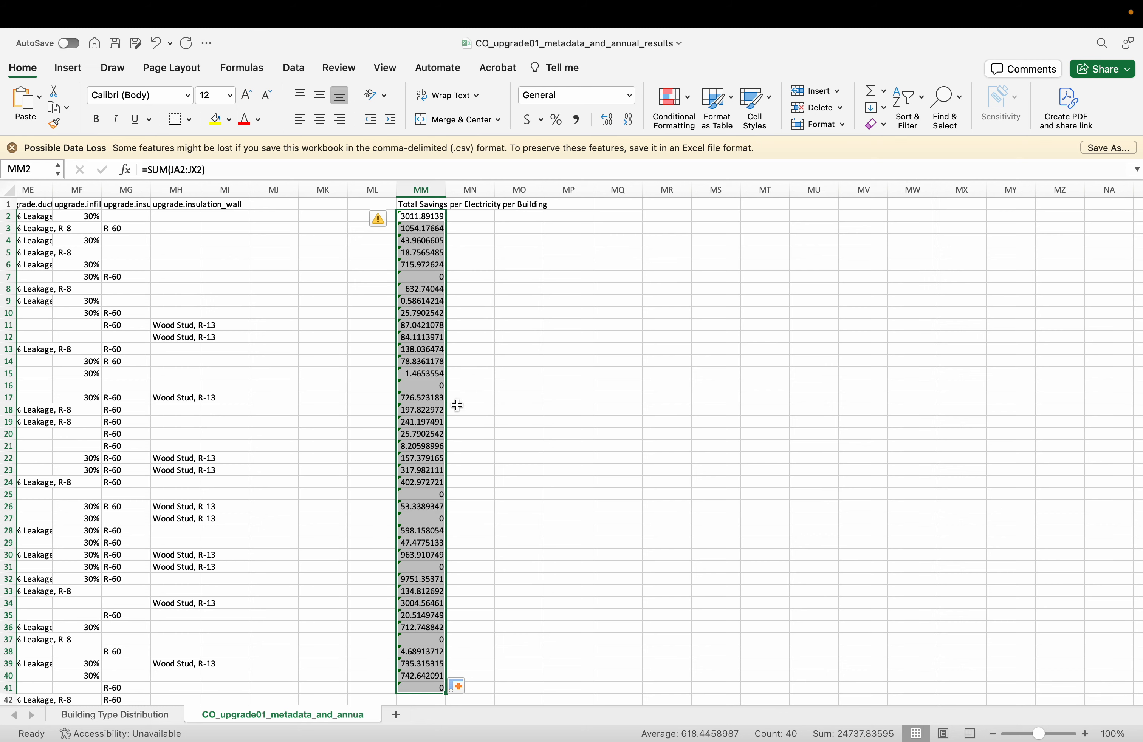
scroll(471, 357, down, 2)
scroll(470, 358, up, 2)
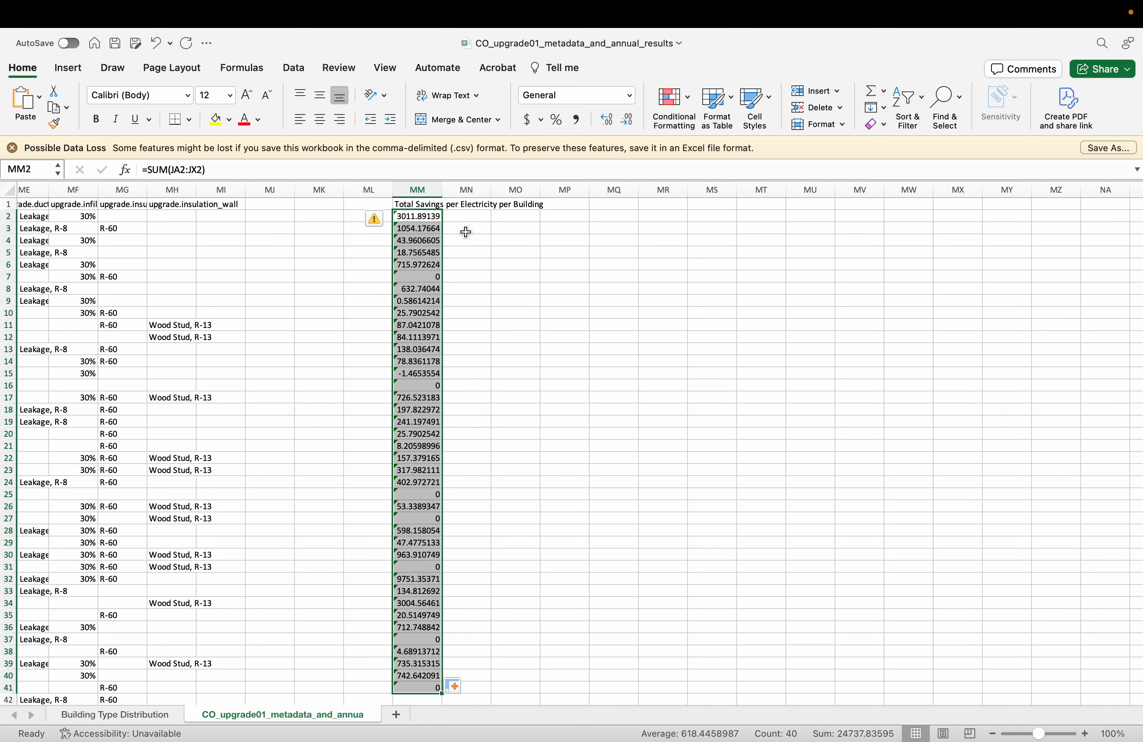
Add the total =SUM(MM2:MM41) in cell MM42, directly below the per-building savings
scroll(417, 497, down, 2)
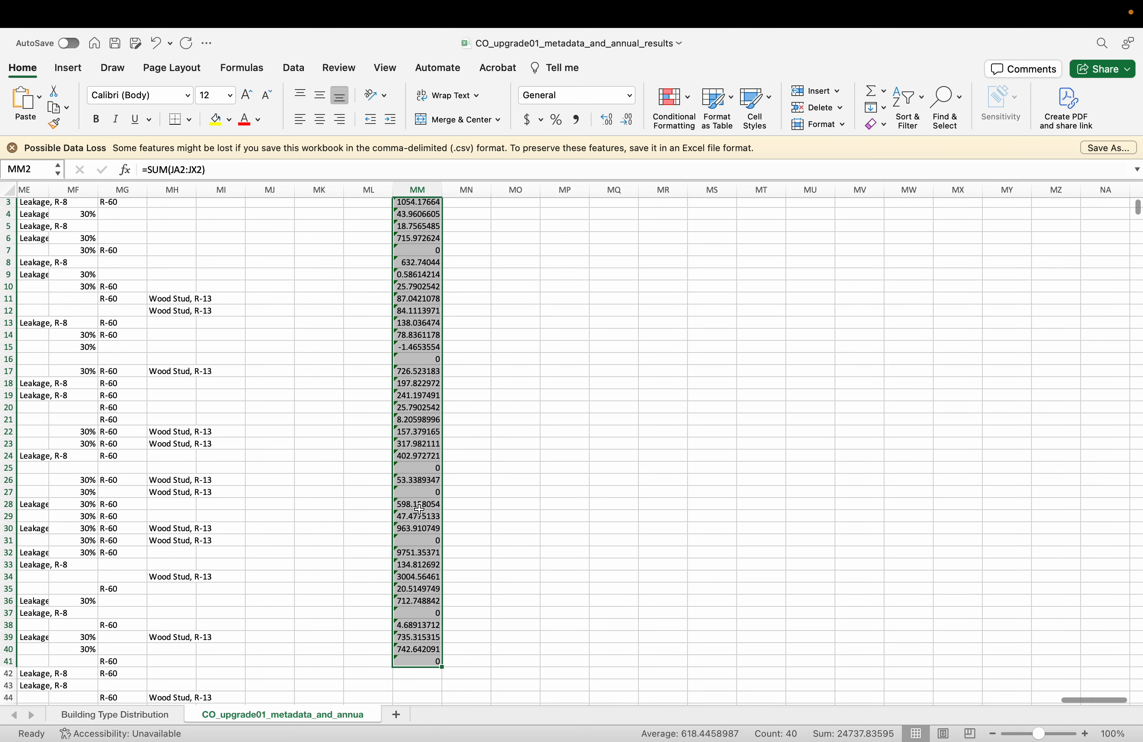
click(416, 674)
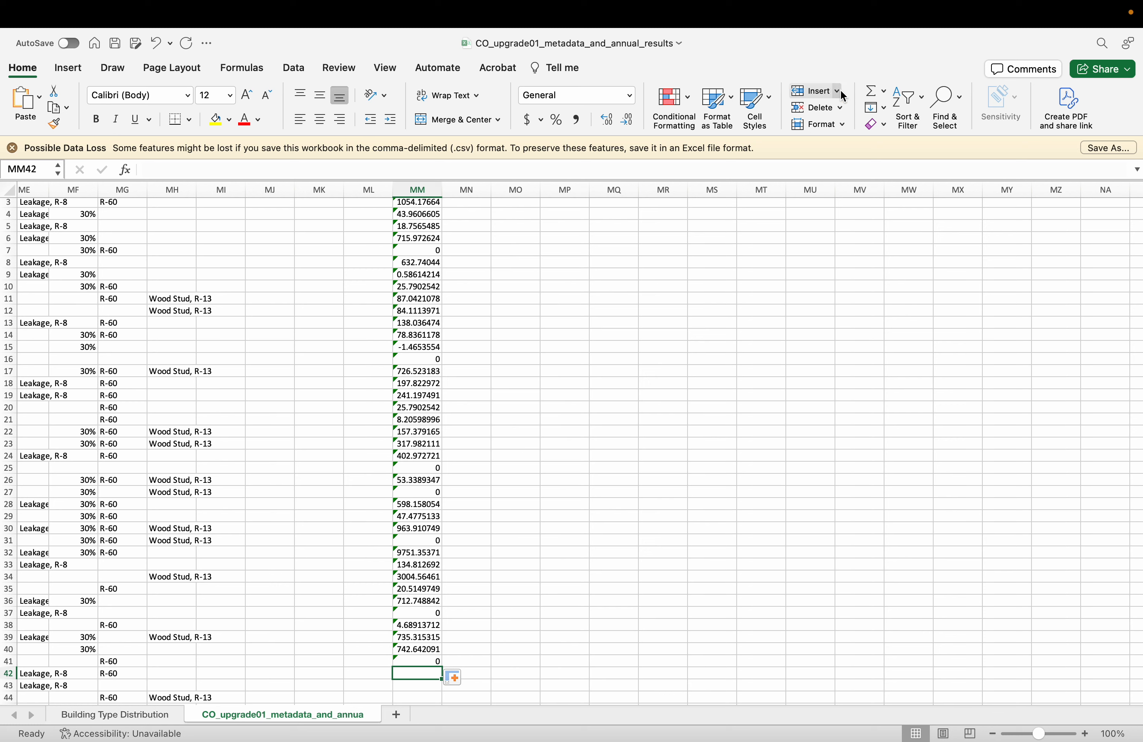
click(885, 91)
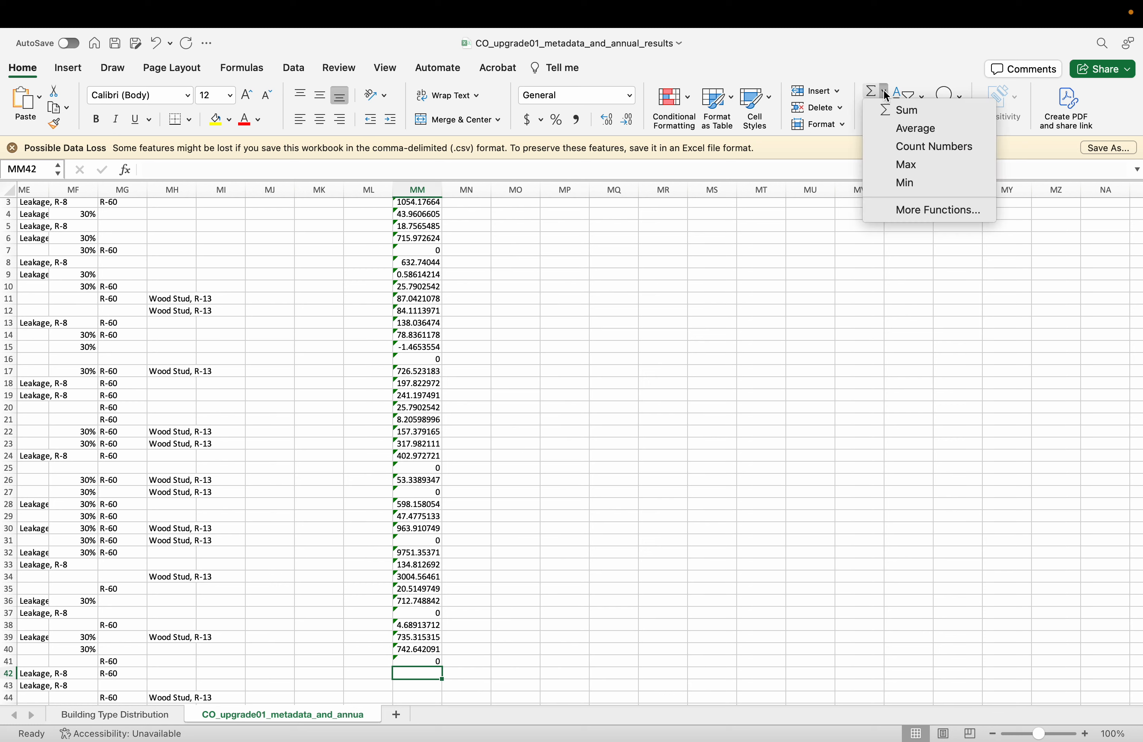
click(904, 109)
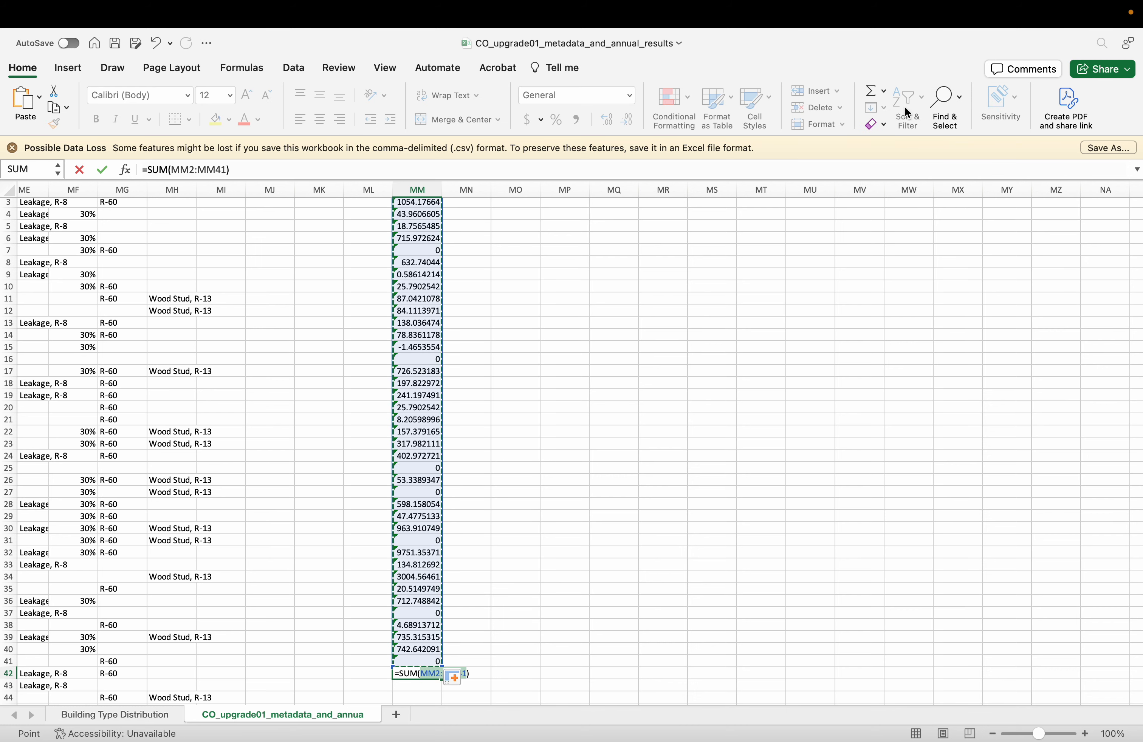
key(Return)
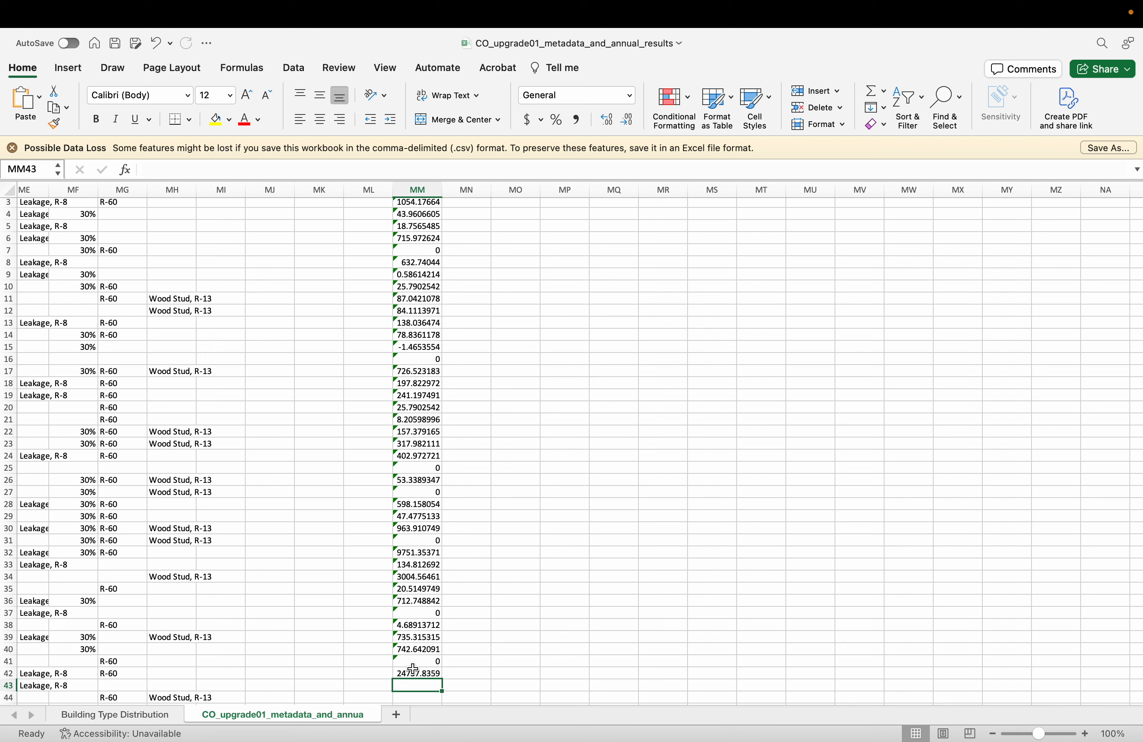
Label cell ML42 "Total Savings per Fuel" and widen column ML so the label fits
click(379, 674)
text(SUM)
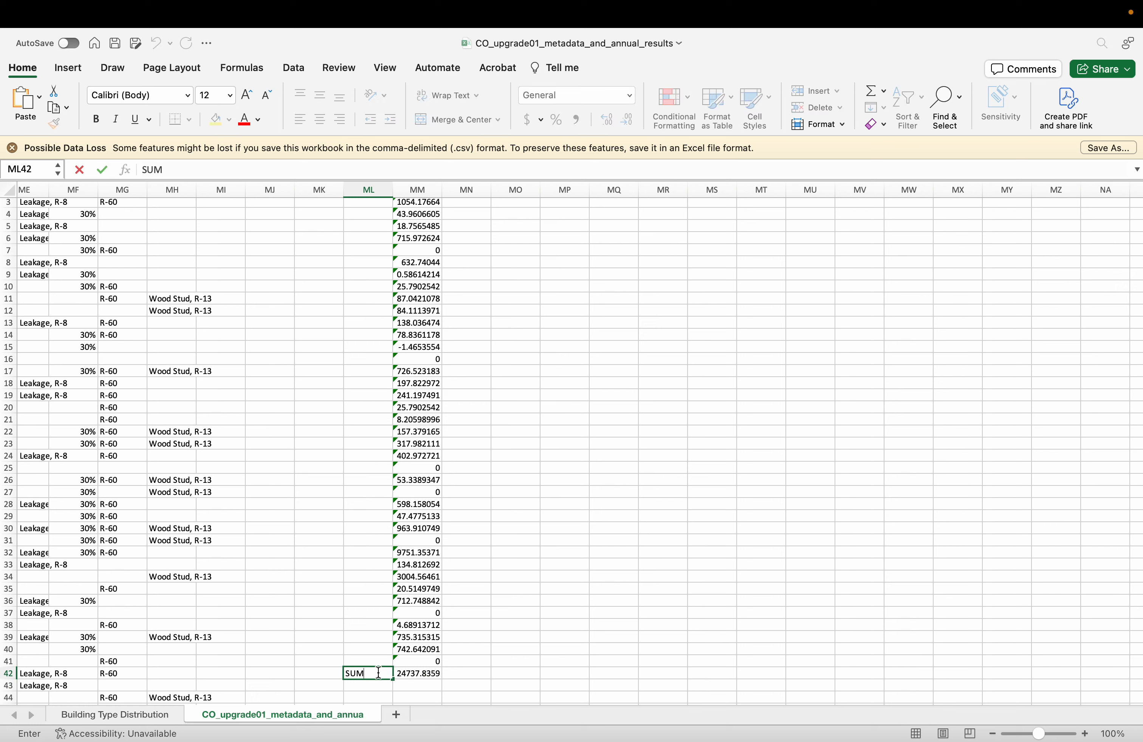
key(BackSpace)
text(Total Savings per )
text(Year)
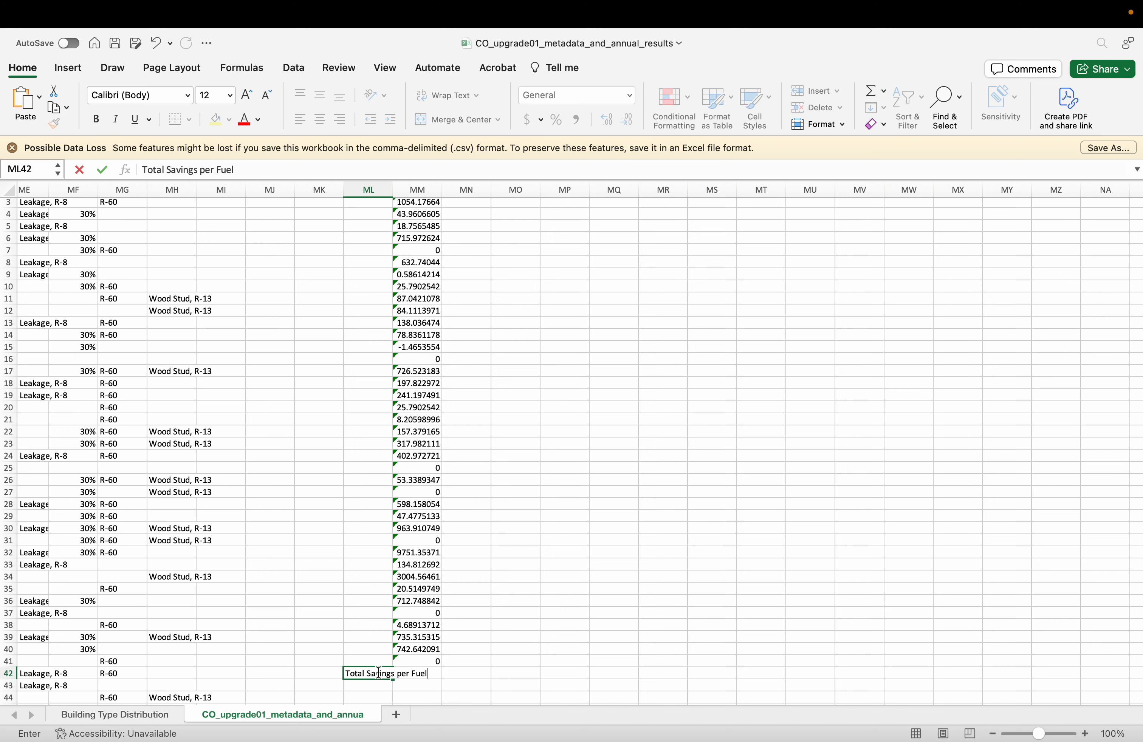
key(Return)
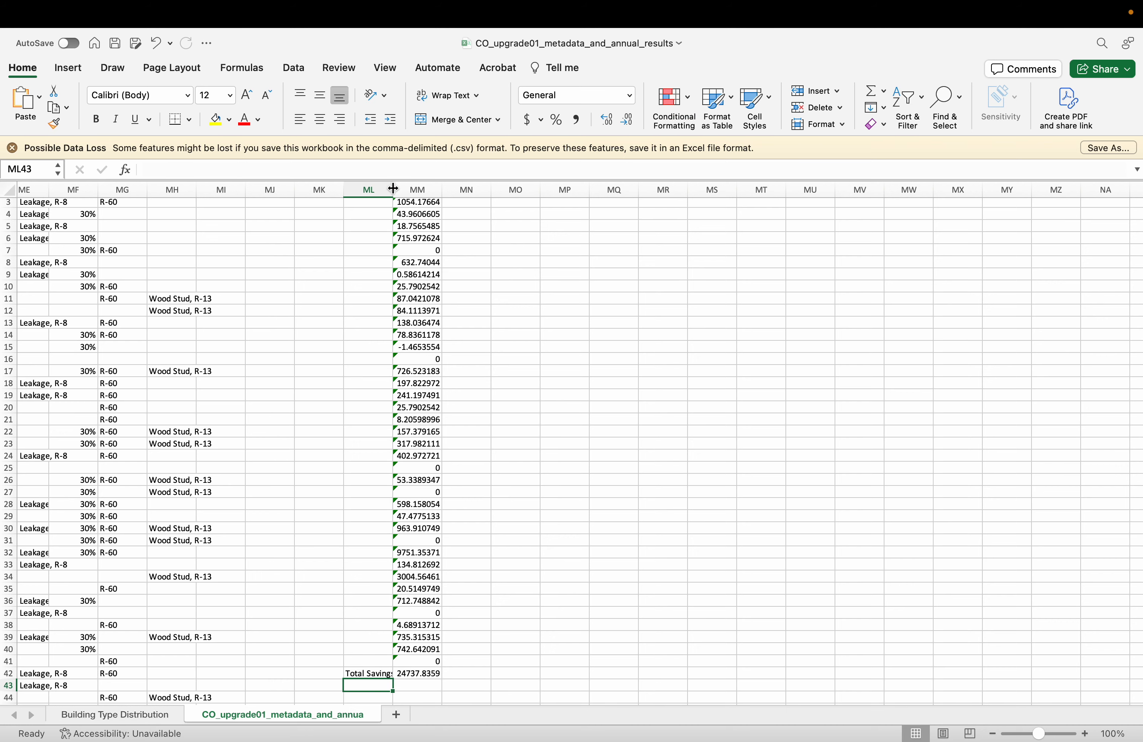
drag(393, 189, 431, 195)
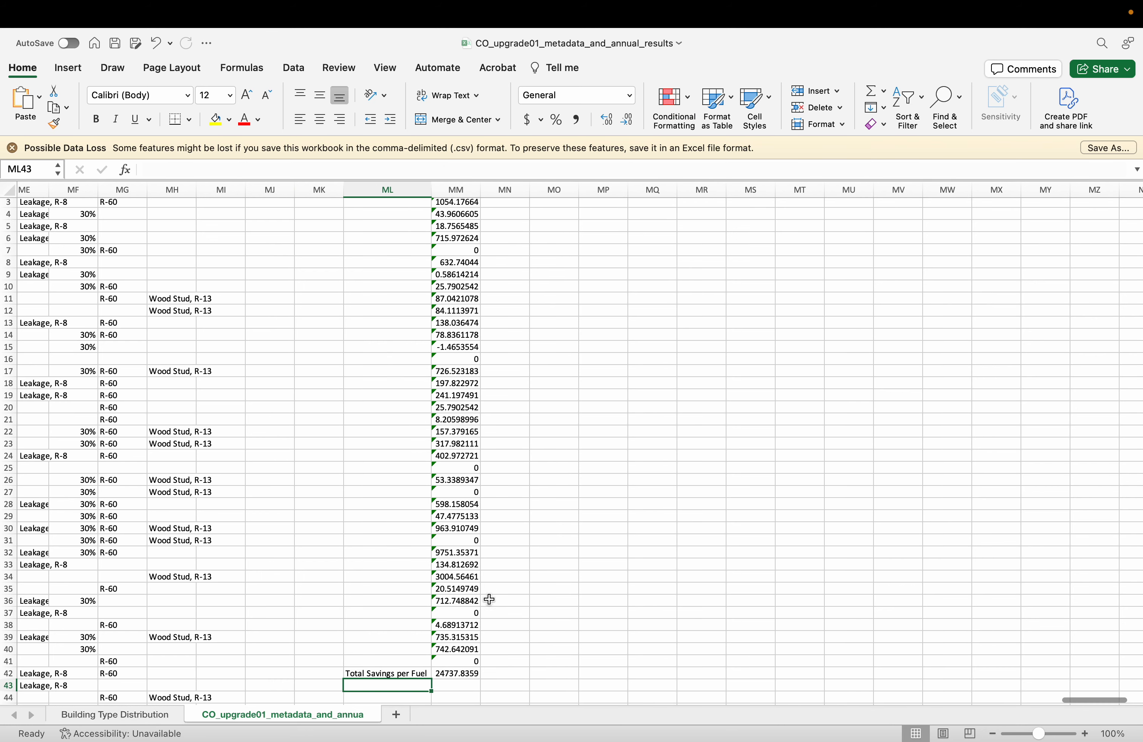
Label cell ML43 "Average Savings per Dwelling" and widen column ML to about 26.83
text(Aver)
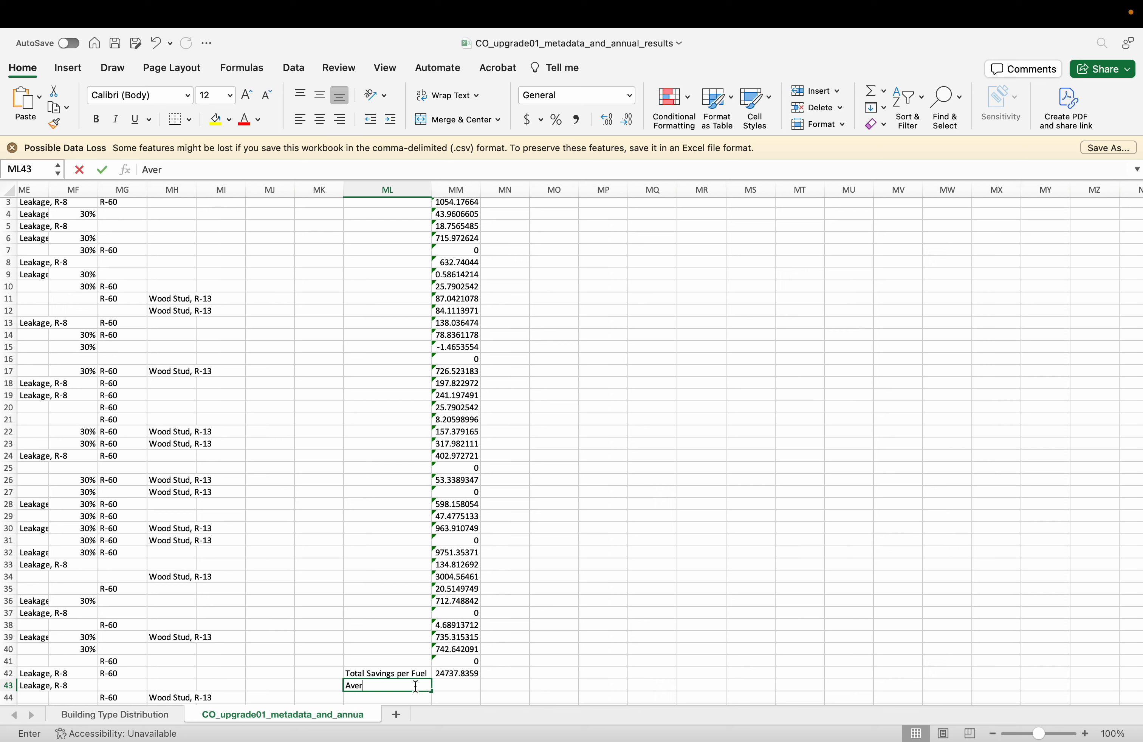
text(age Savings per Dwelling)
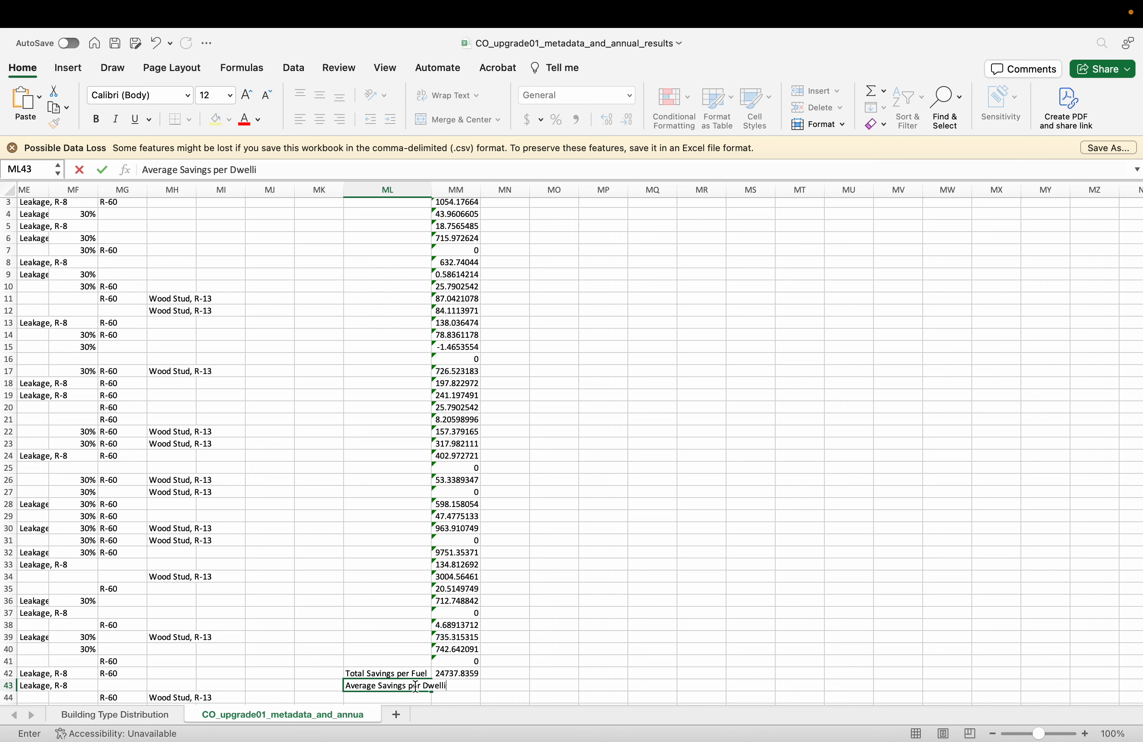
key(Return)
scroll(464, 191, left, 1)
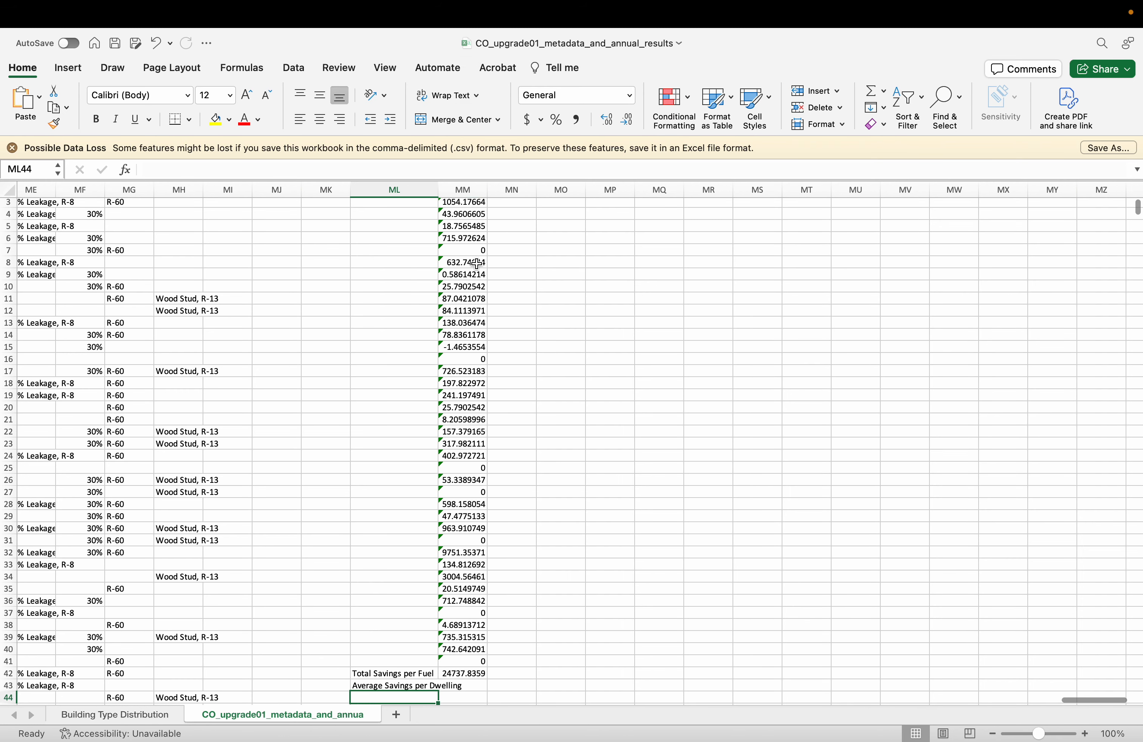
drag(438, 190, 477, 193)
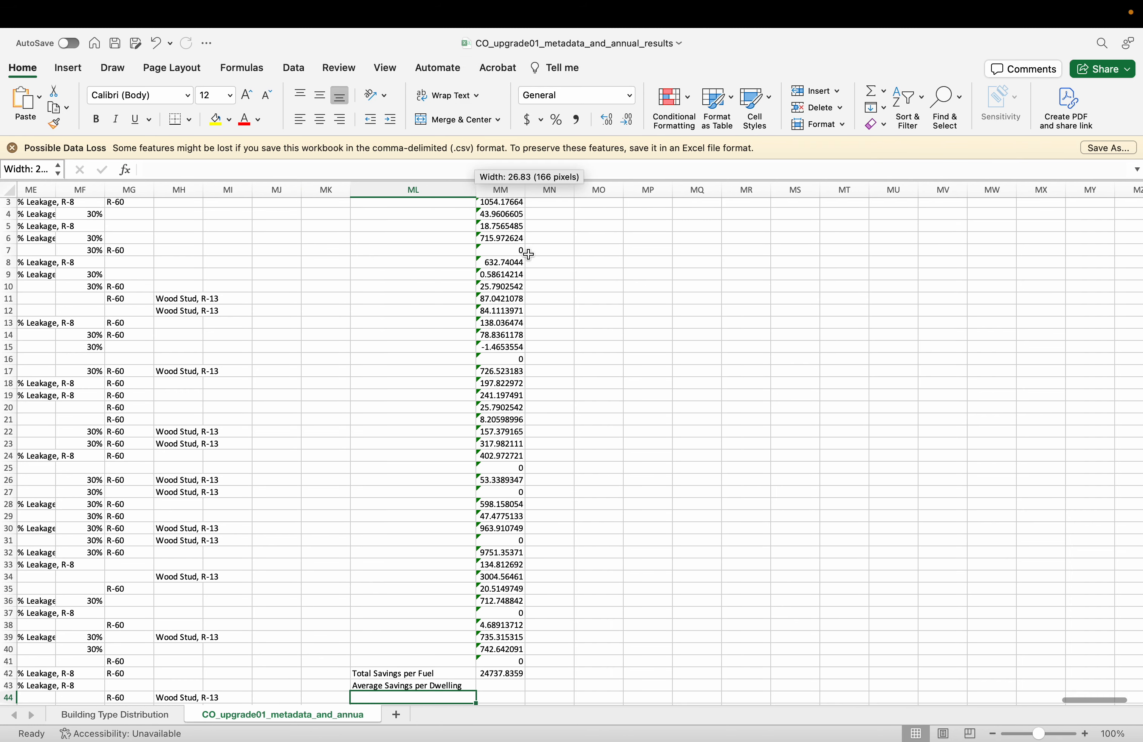
Add the average =AVERAGE(MM2:MM41) in cell MM43, leaving the total in MM42 out of the range
click(501, 685)
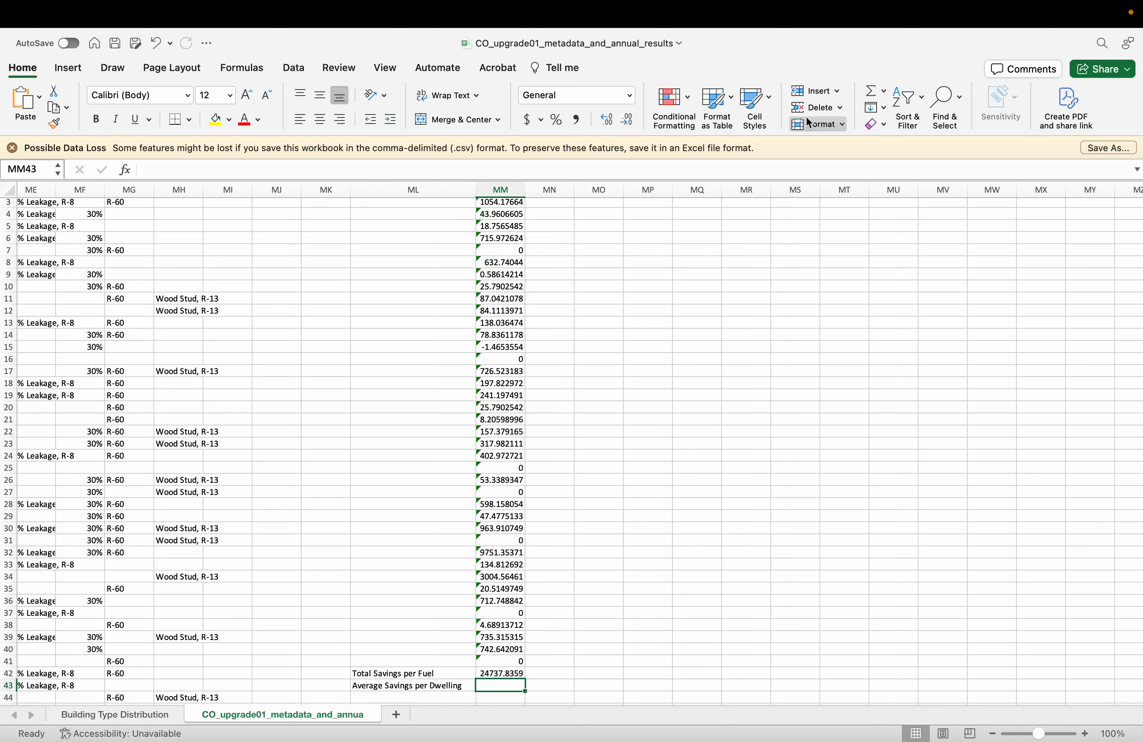
click(885, 94)
click(915, 128)
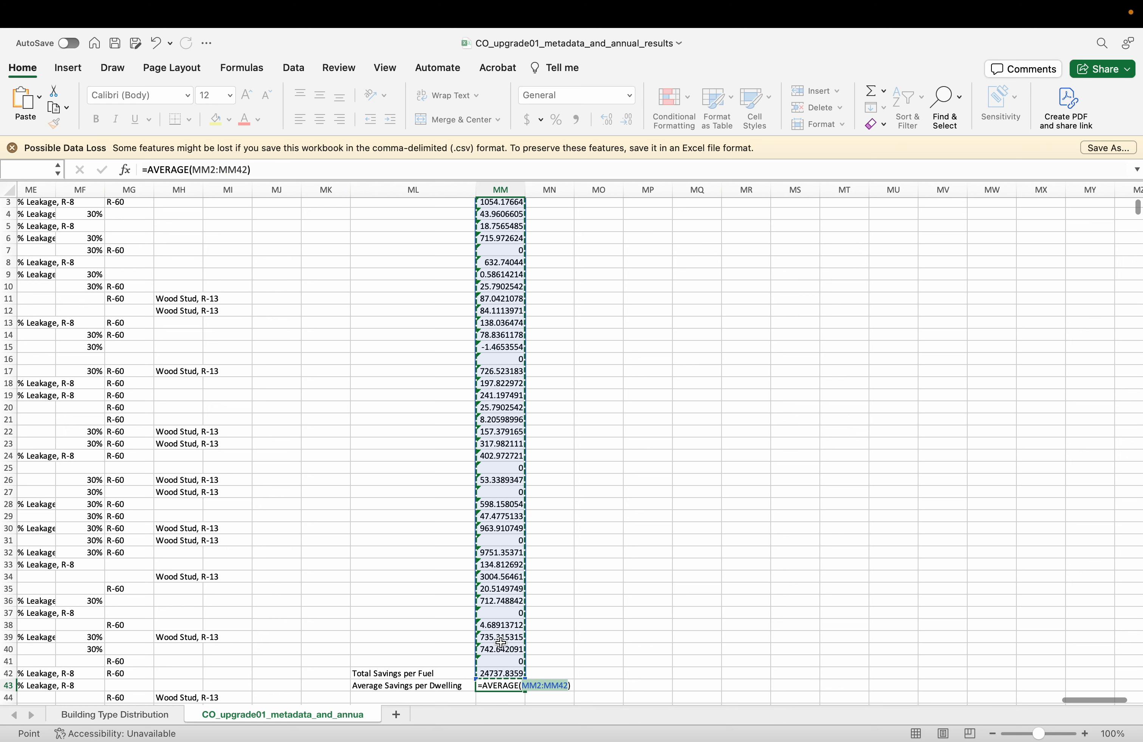
click(510, 664)
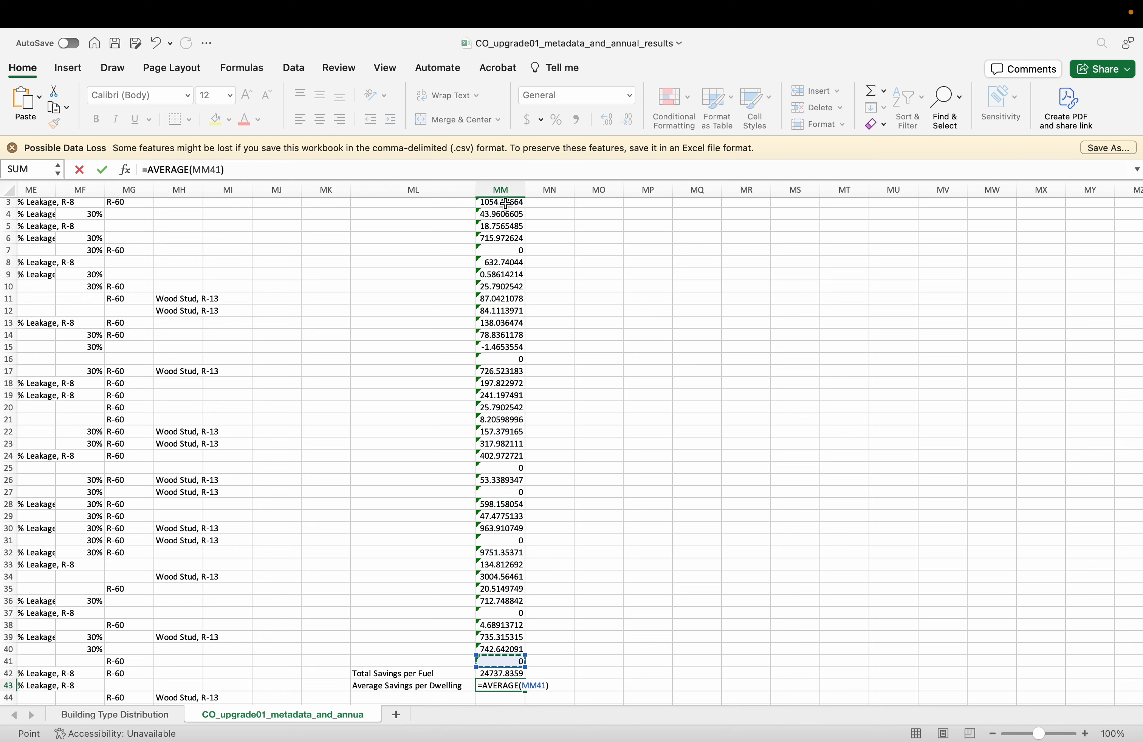
scroll(507, 213, up, 2)
drag(507, 212, 508, 219)
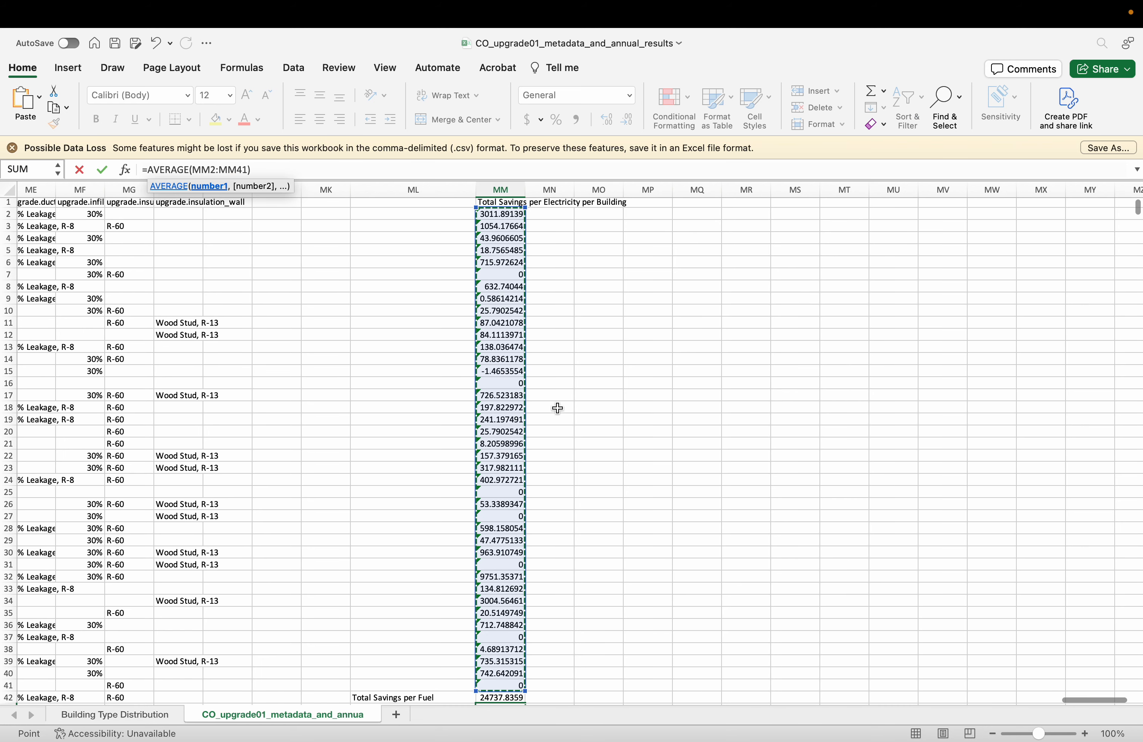
key(Return)
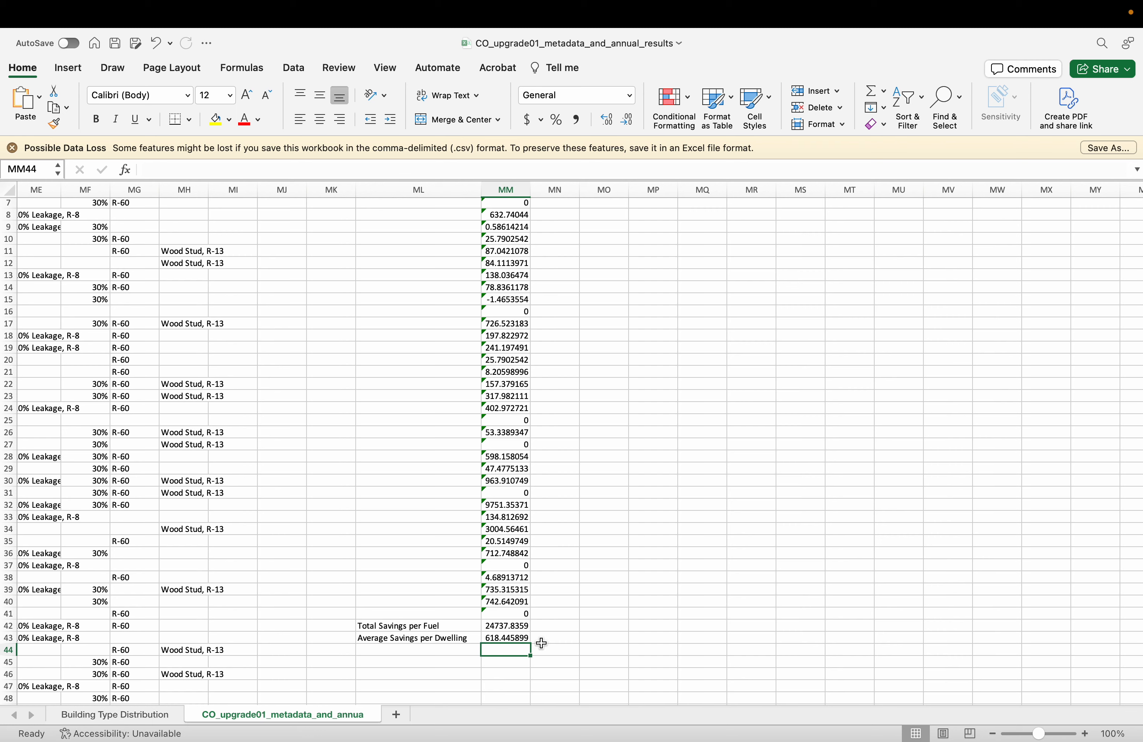
scroll(512, 544, up, 2)
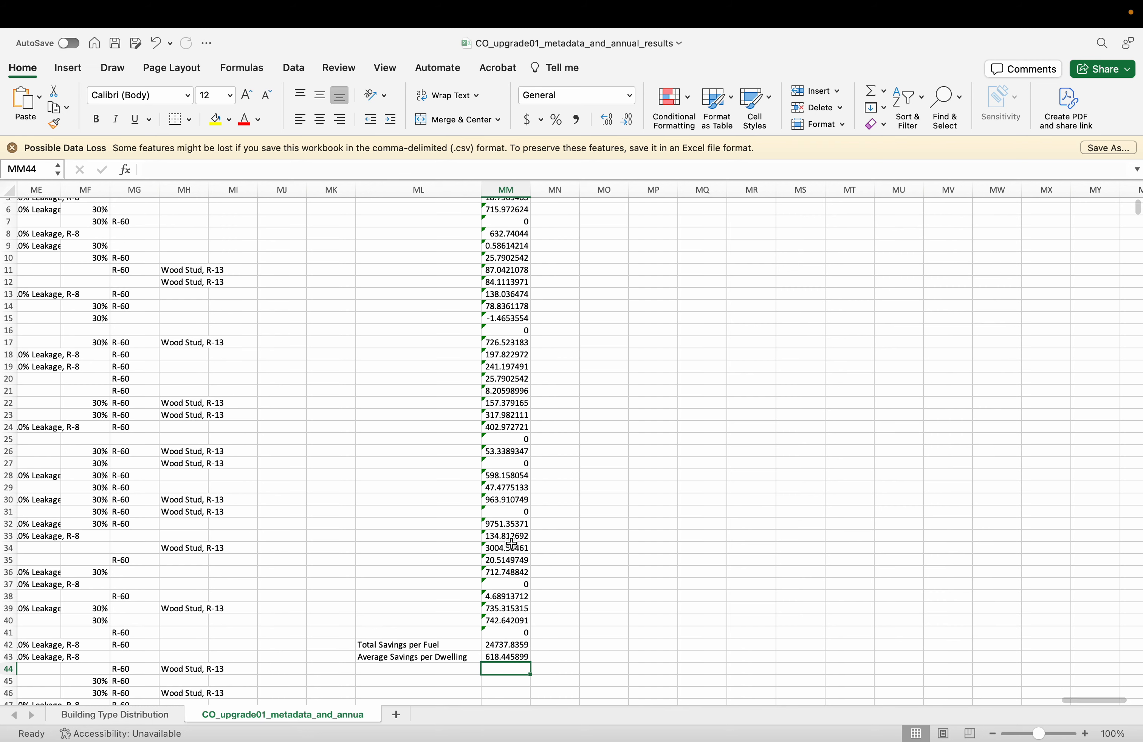
scroll(512, 543, up, 3)
scroll(512, 544, down, 3)
scroll(512, 544, down, 1)
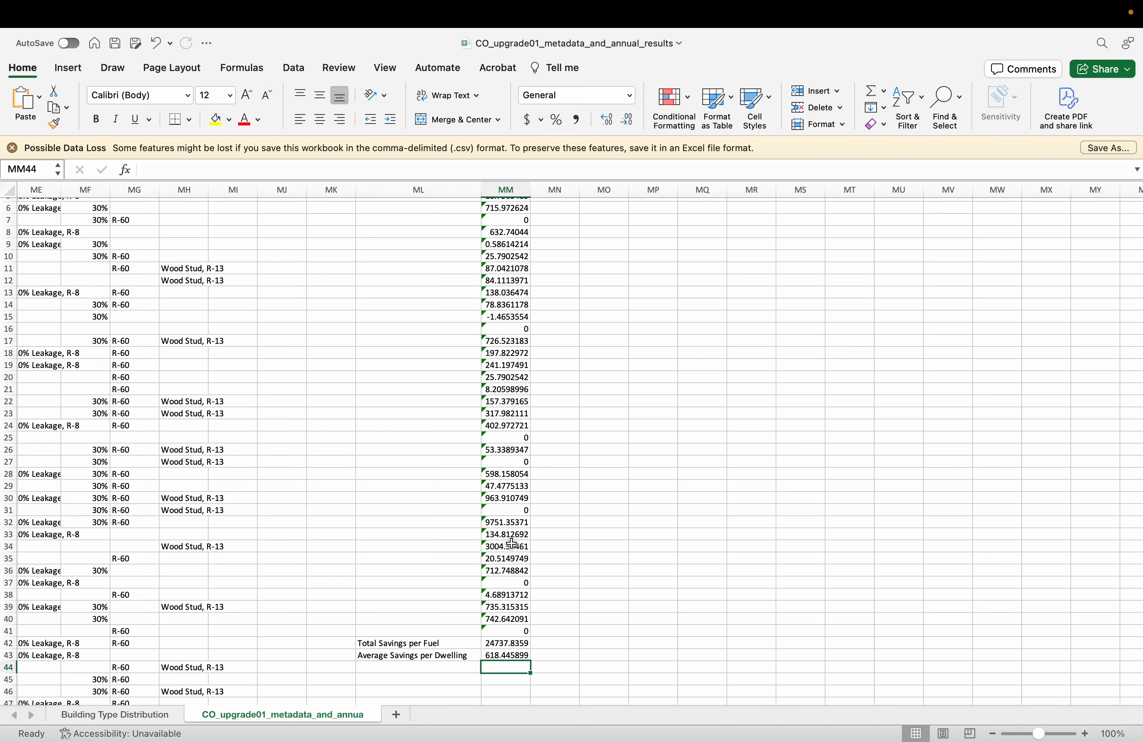
Copy the MM1 header text into cell MN1 and extend it to "Total Savings per Electricity per Building (Weighted)"
scroll(512, 544, up, 2)
scroll(512, 544, right, 1)
scroll(512, 544, up, 1)
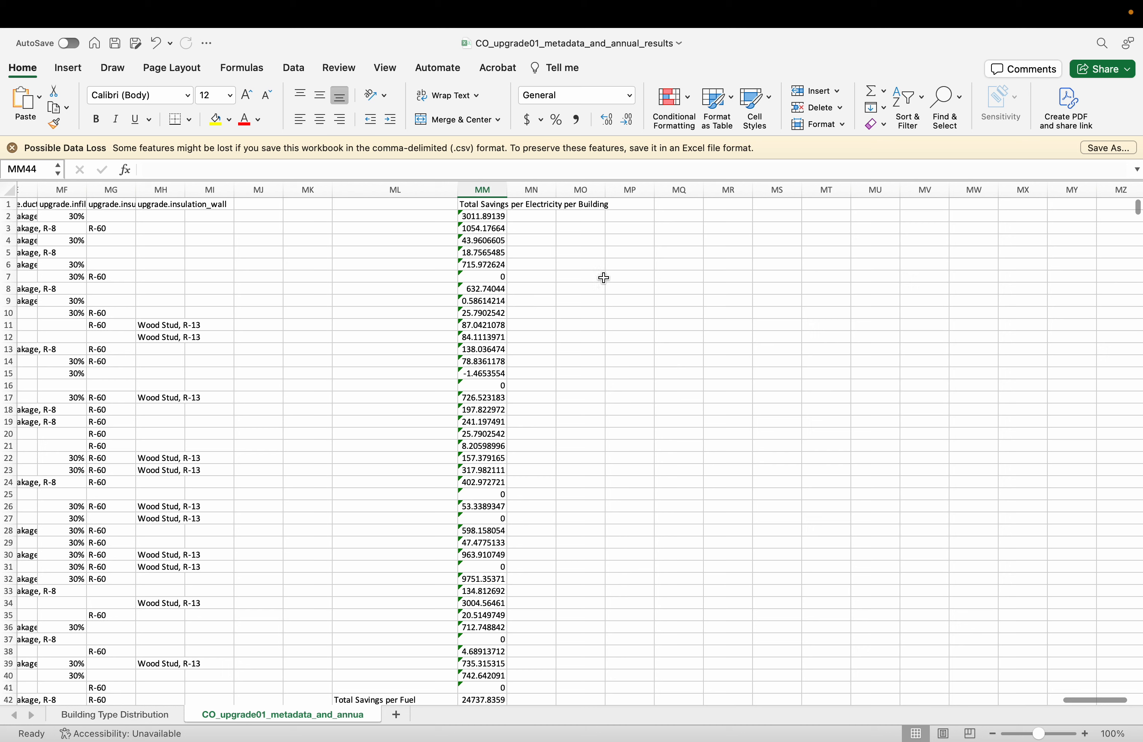
click(531, 203)
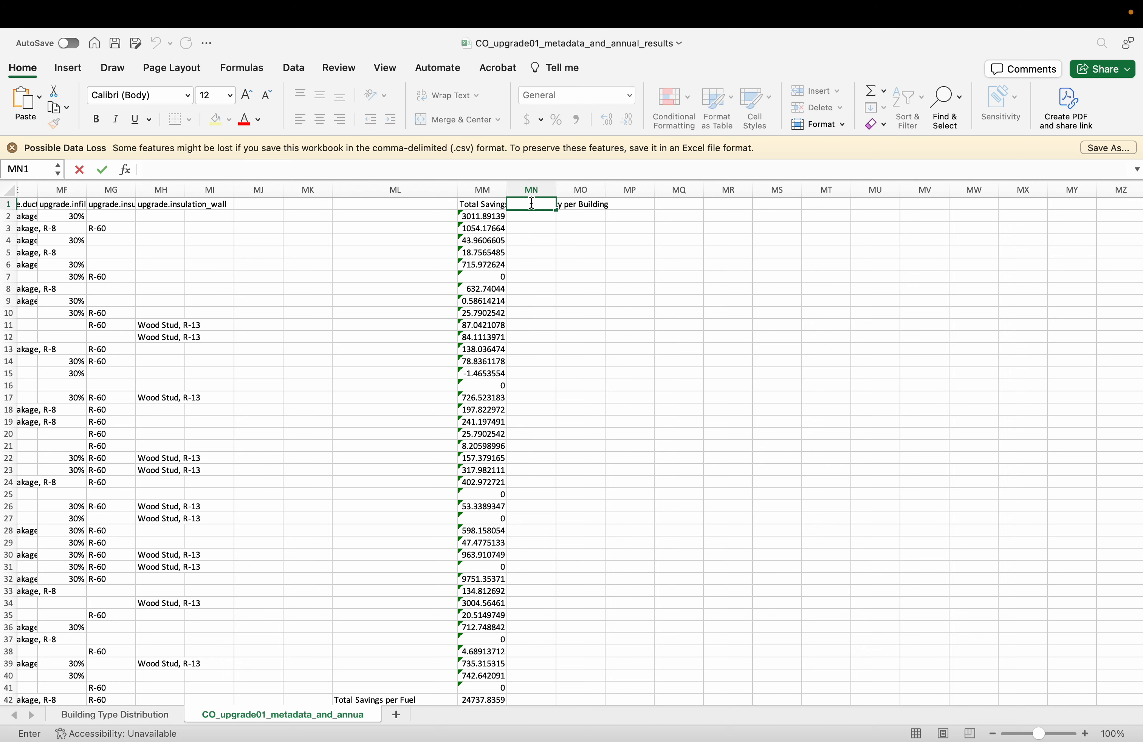
click(492, 203)
scroll(491, 203, down, 1)
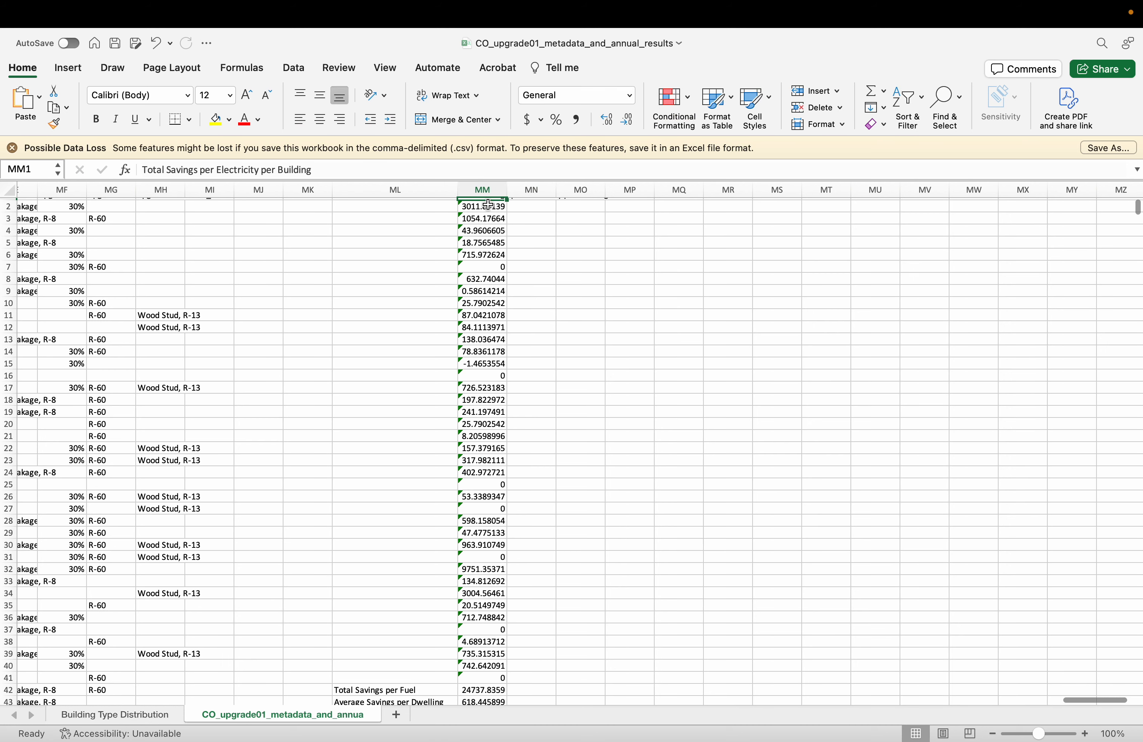
click(367, 169)
key(super+a)
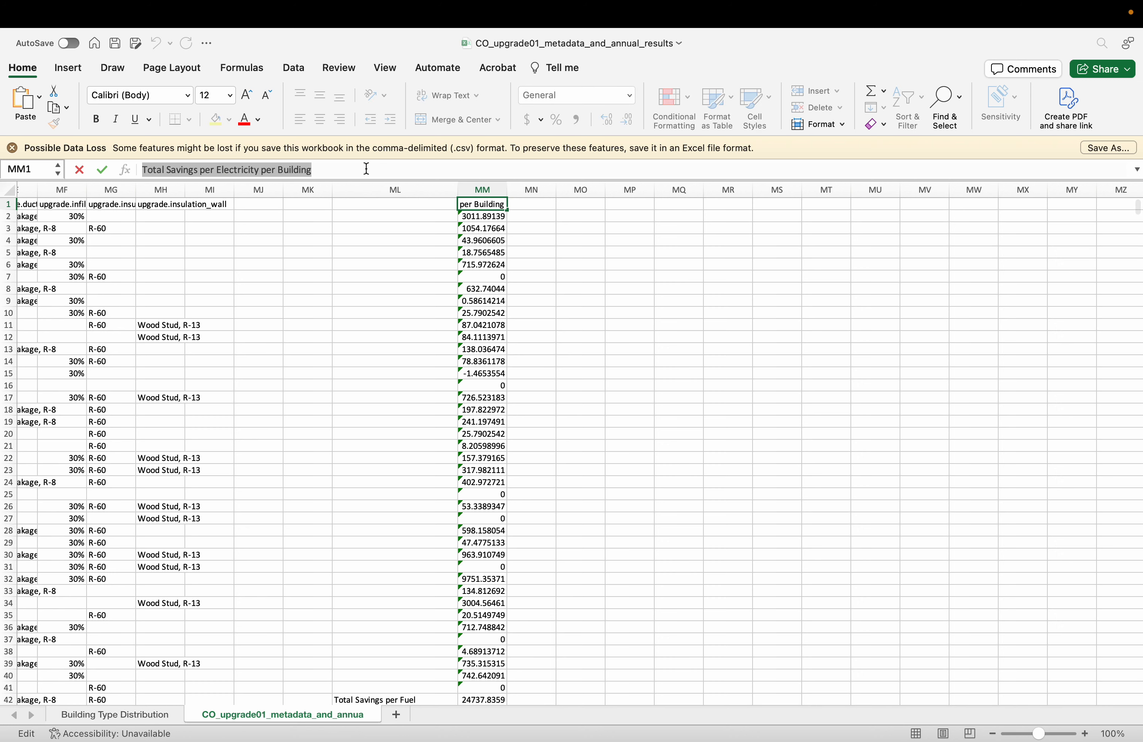
key(super+c)
click(510, 203)
click(282, 169)
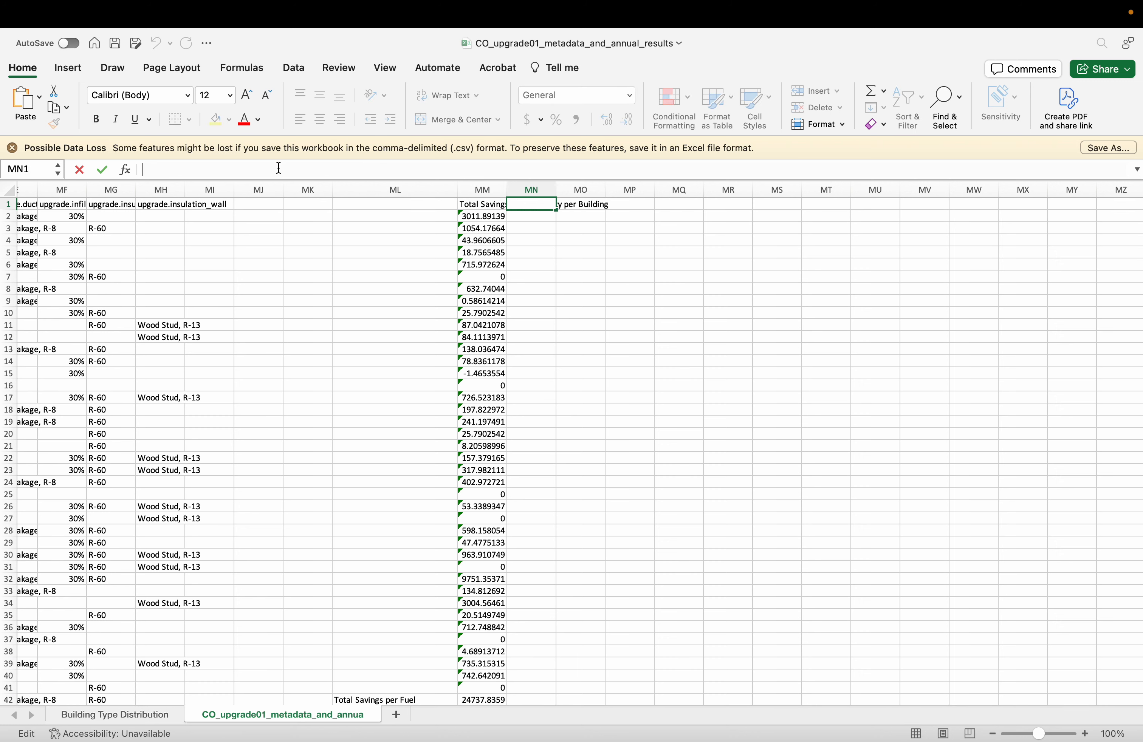
key(super+v)
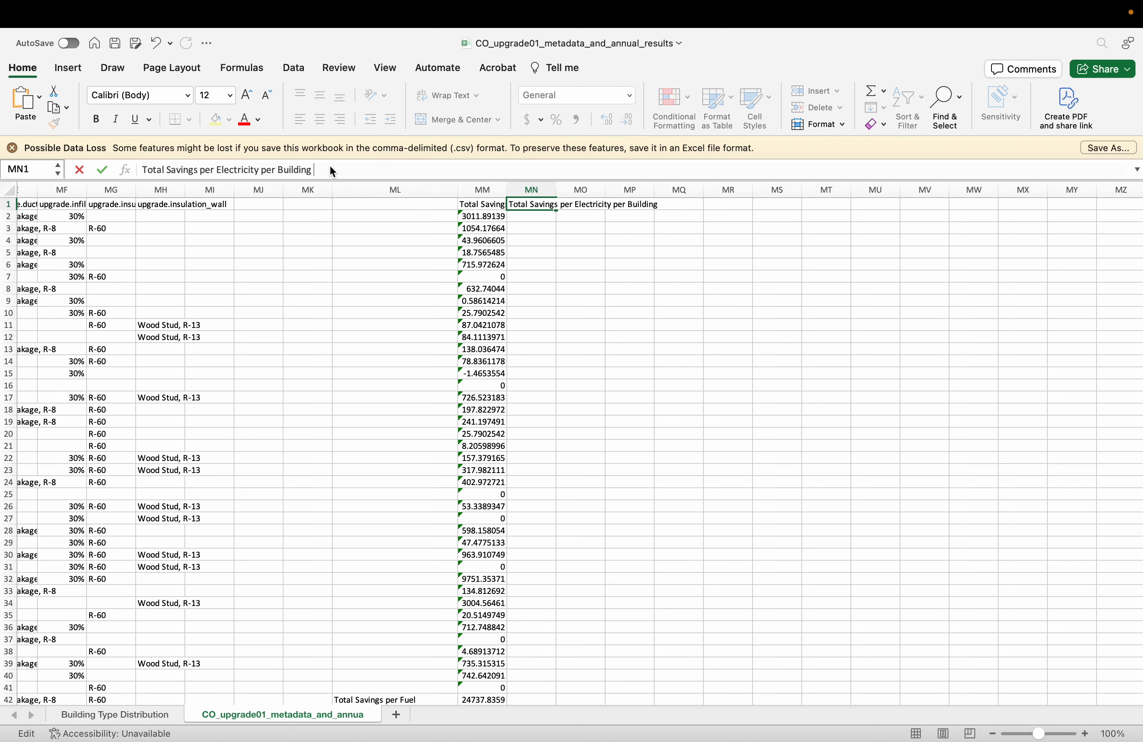
text((Weighted)
key(Return)
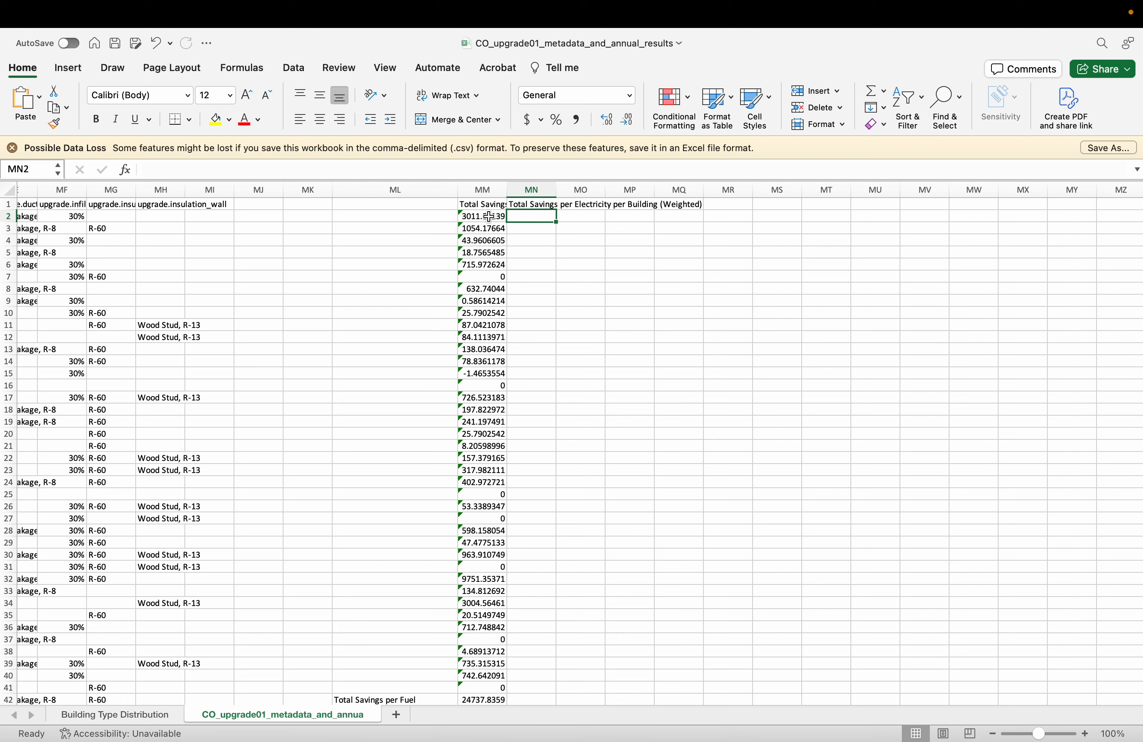
Enter the weighted savings formula =MM2*C2 in cell MN2
click(488, 217)
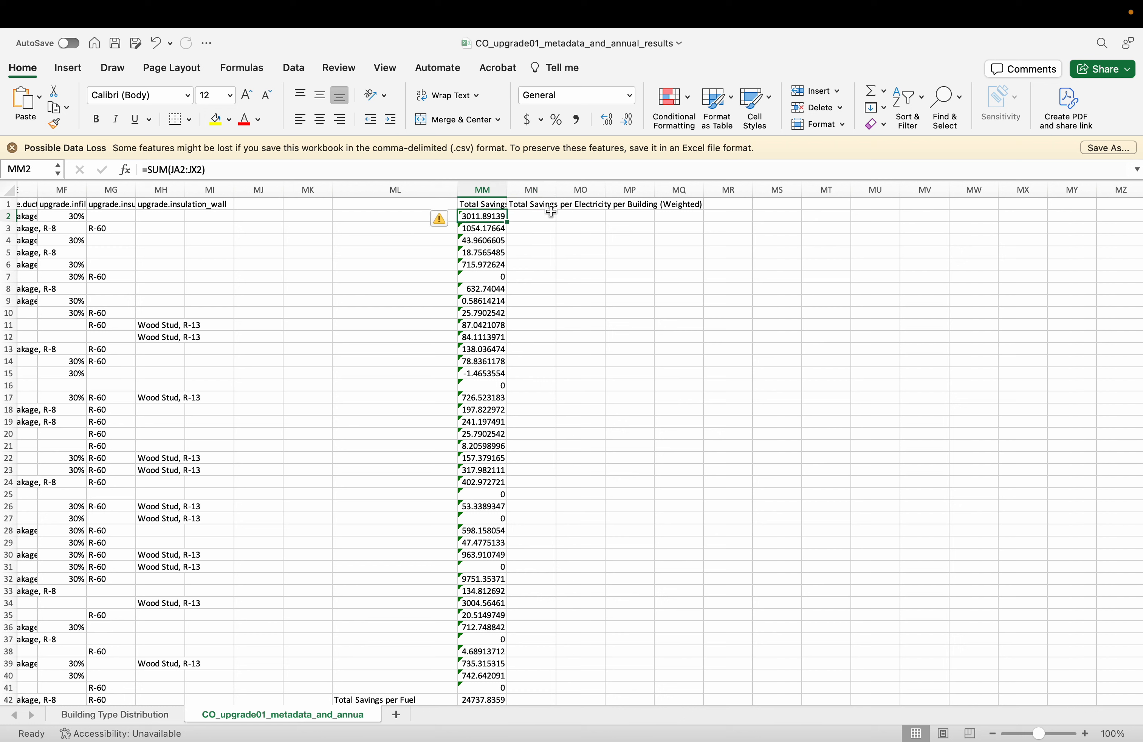
click(541, 218)
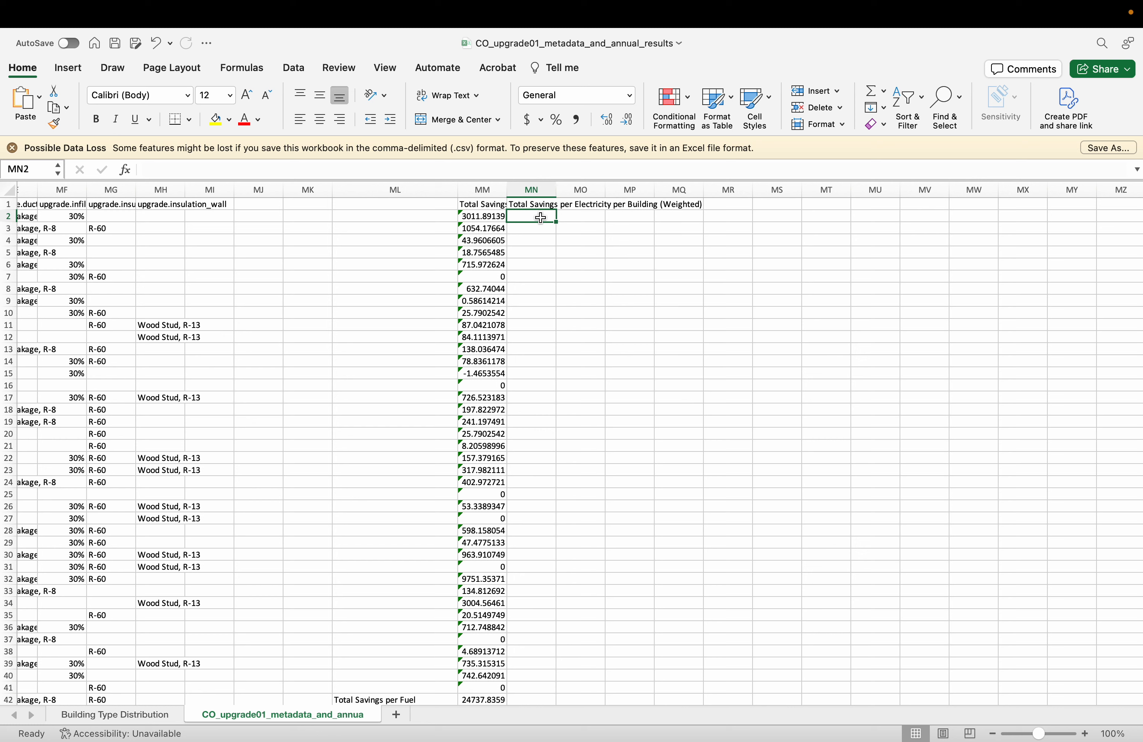
text(=MM2)
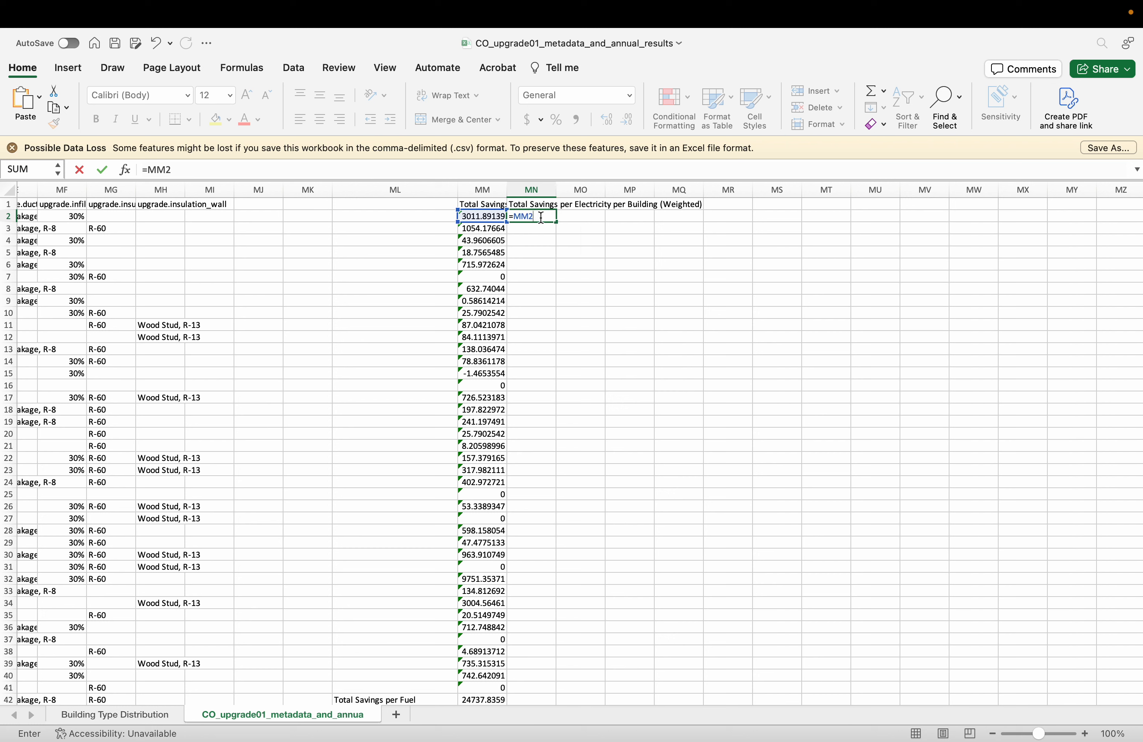
text(*C)
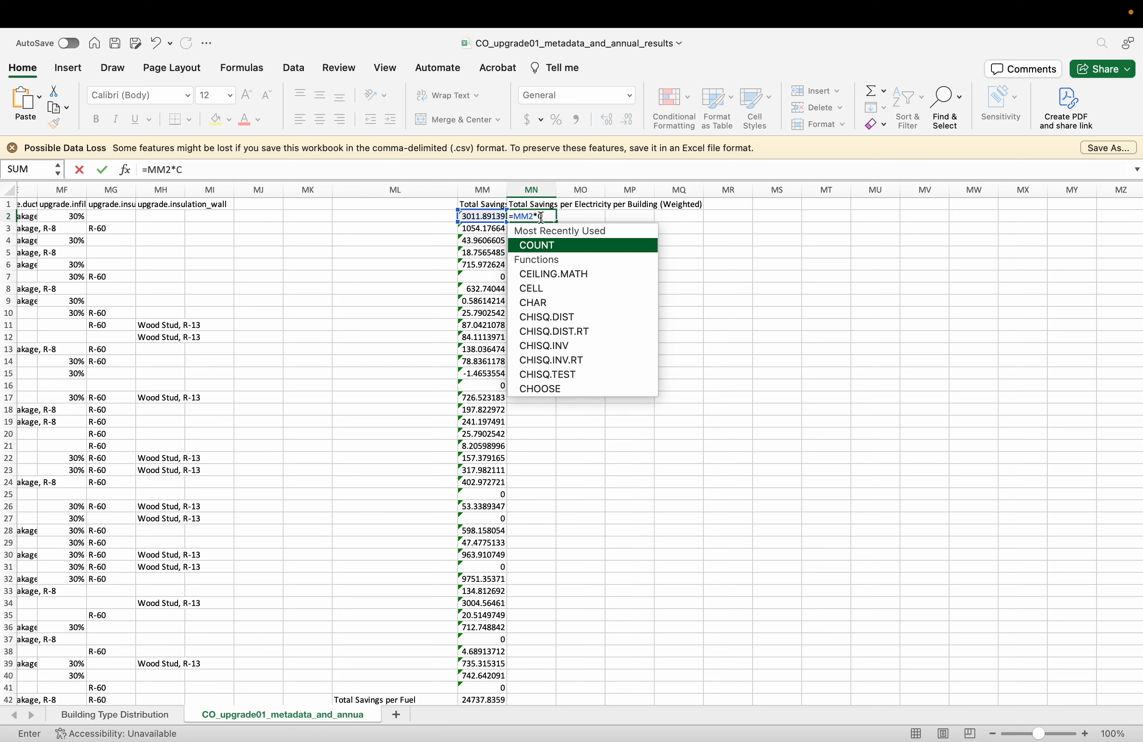
text(2)
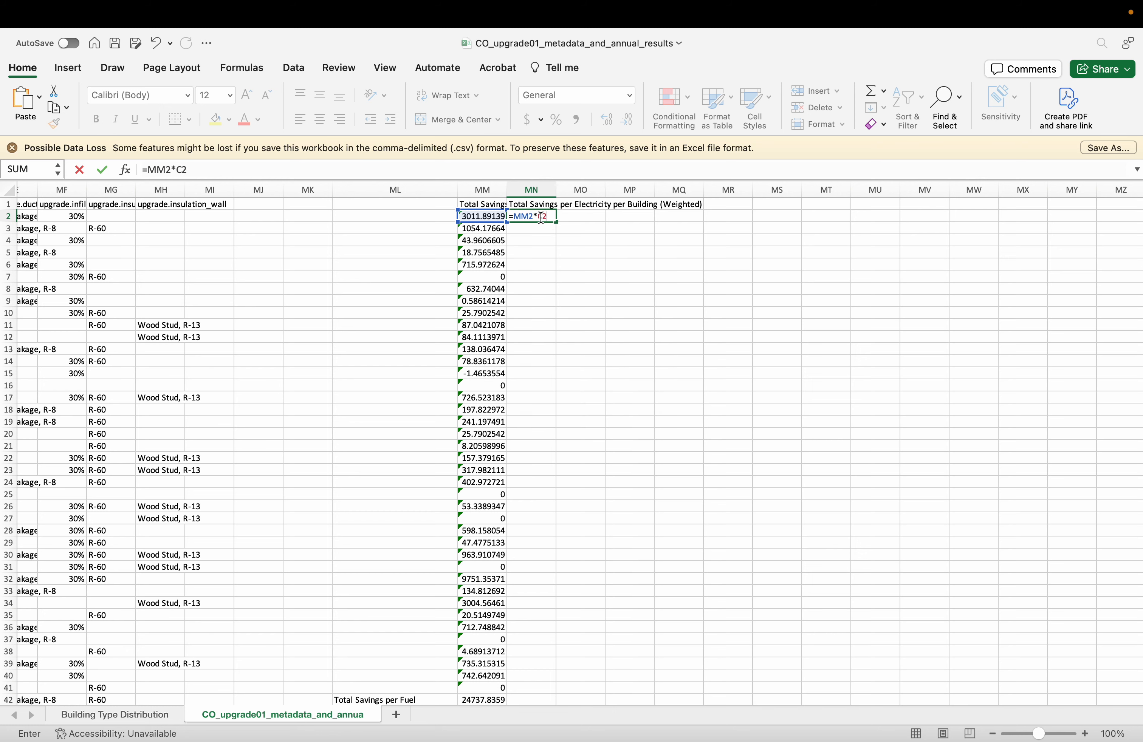
key(Return)
Fill the MN2 weighted savings formula down the column through cell MN41
scroll(540, 217, right, 2)
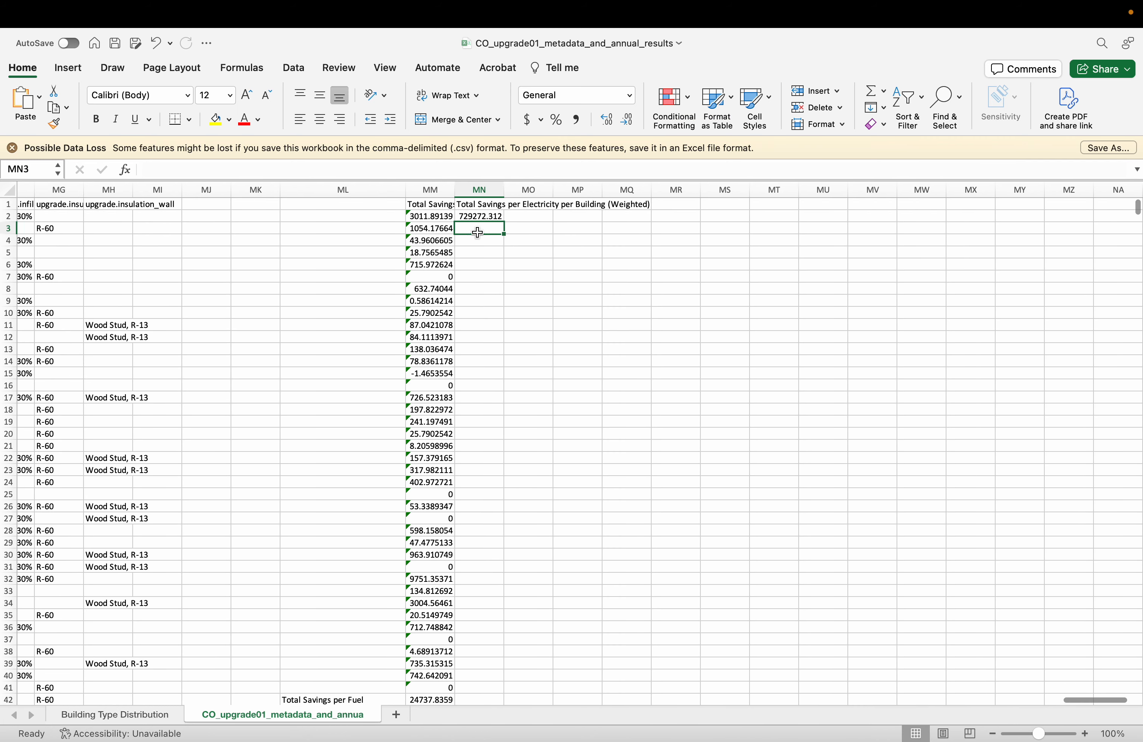
click(480, 218)
drag(495, 221, 498, 223)
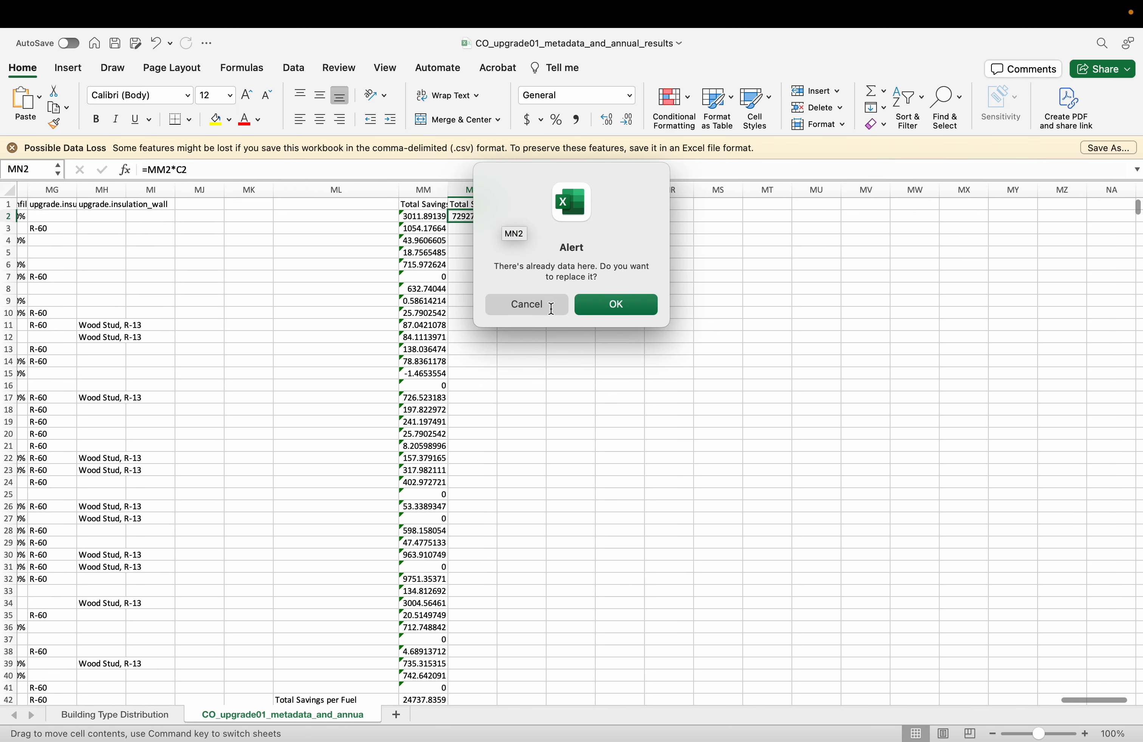
click(552, 309)
click(487, 218)
drag(496, 222, 506, 621)
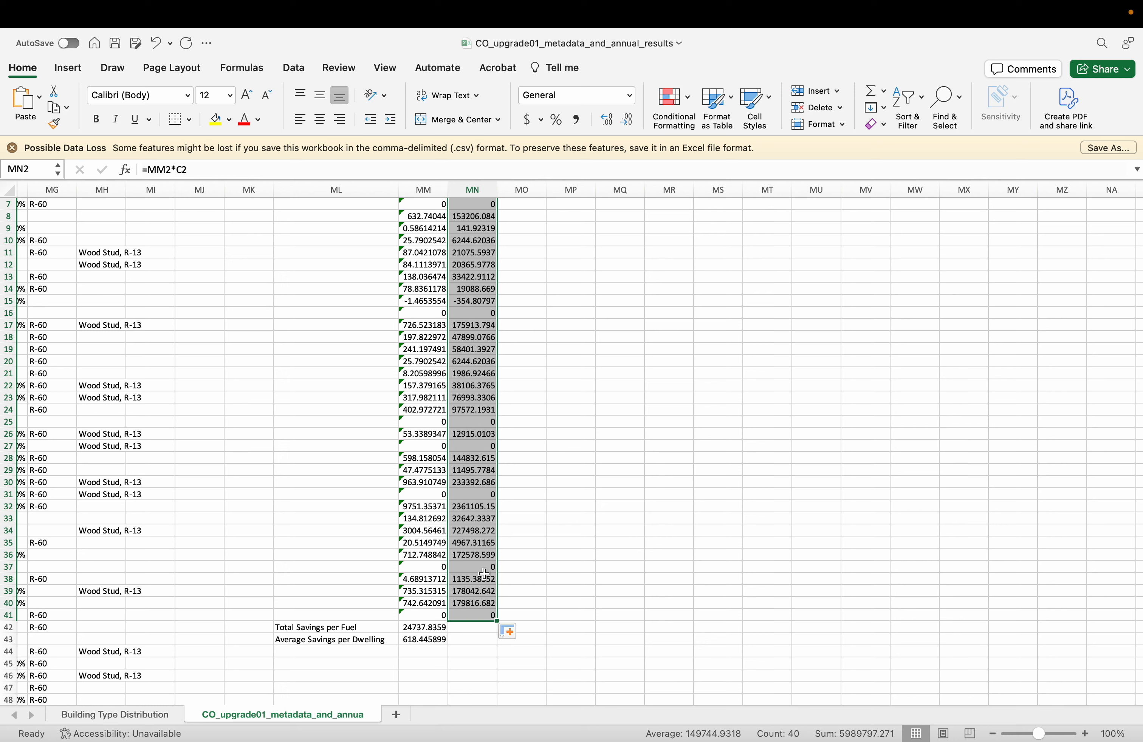
Add the weighted total =SUM(MN2:MN41) in cell MN42, in the Total Savings per Fuel row
click(474, 627)
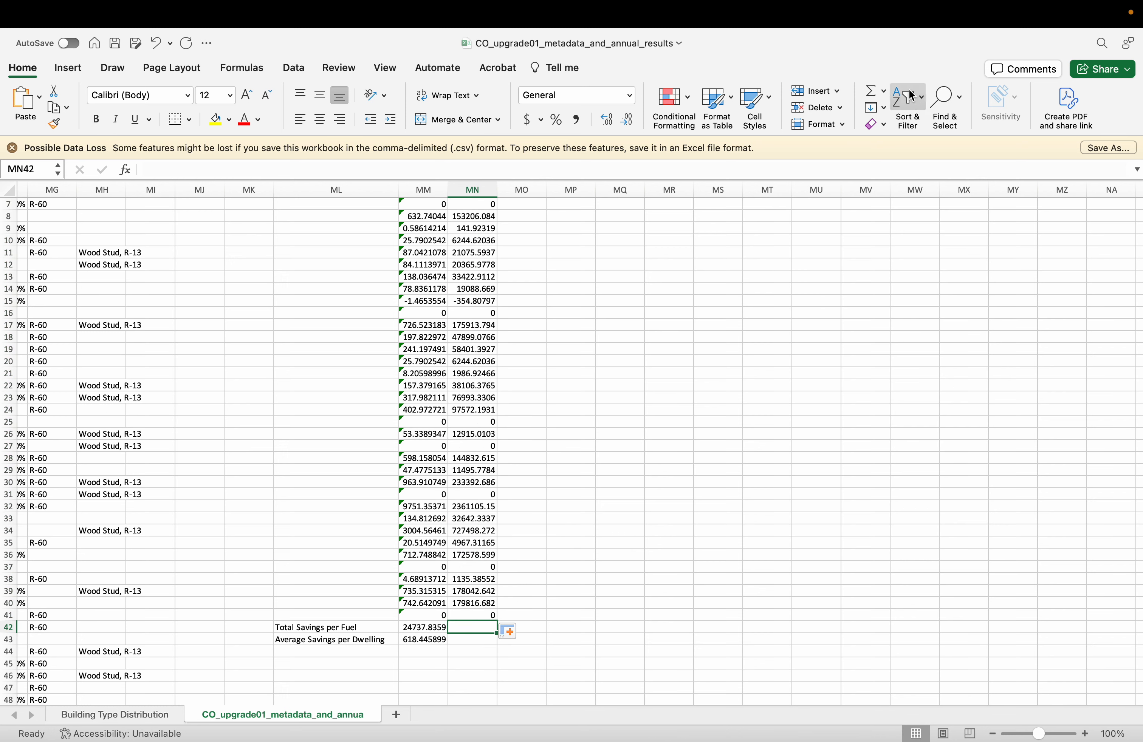
click(883, 91)
click(896, 108)
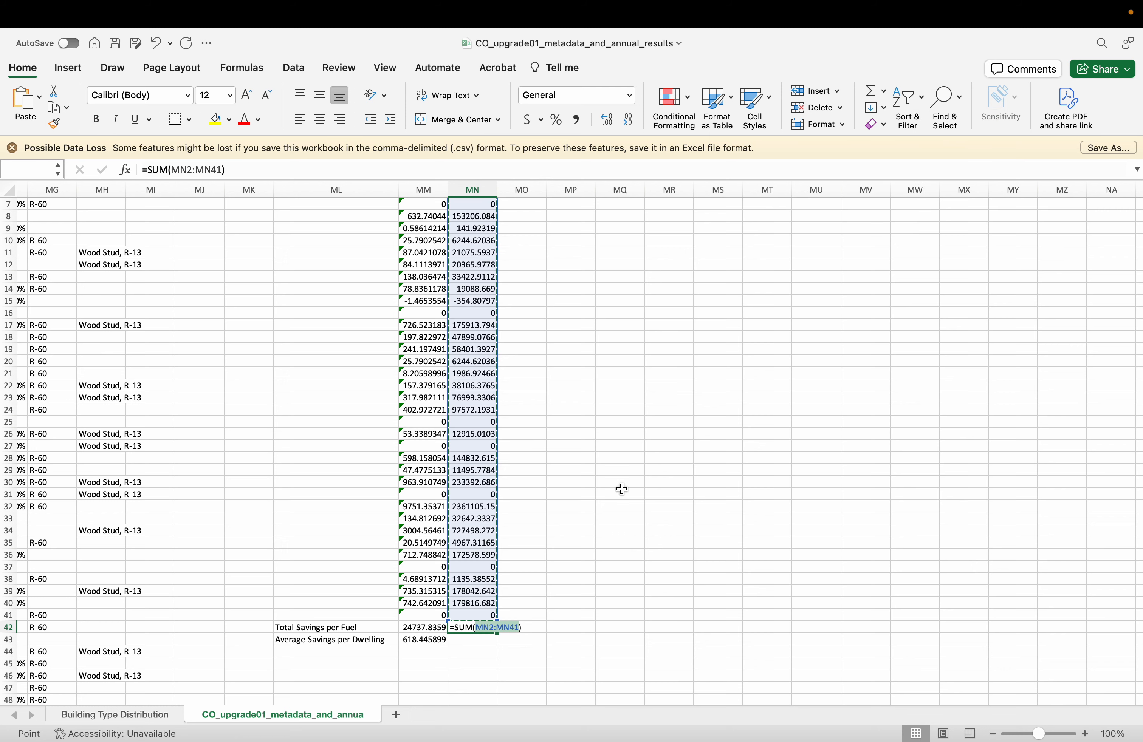
key(Return)
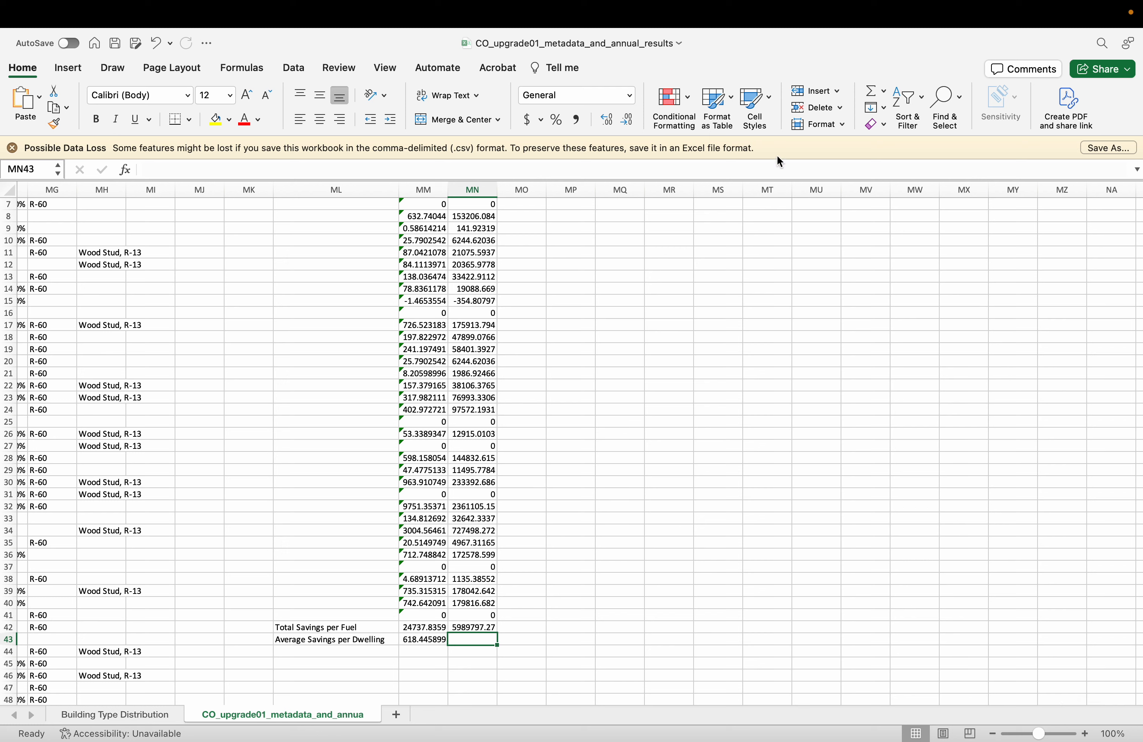
Add the weighted average =AVERAGE(MN2:MN41) in cell MN43, leaving the total in MN42 out of the range
click(884, 91)
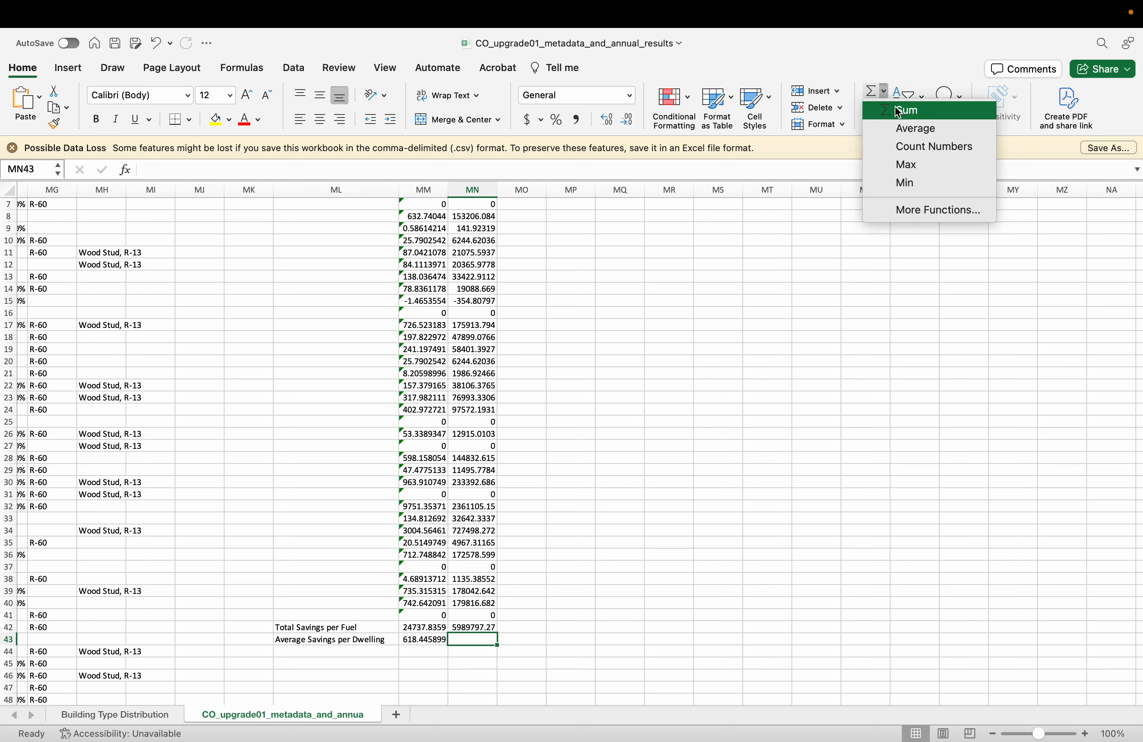
click(928, 128)
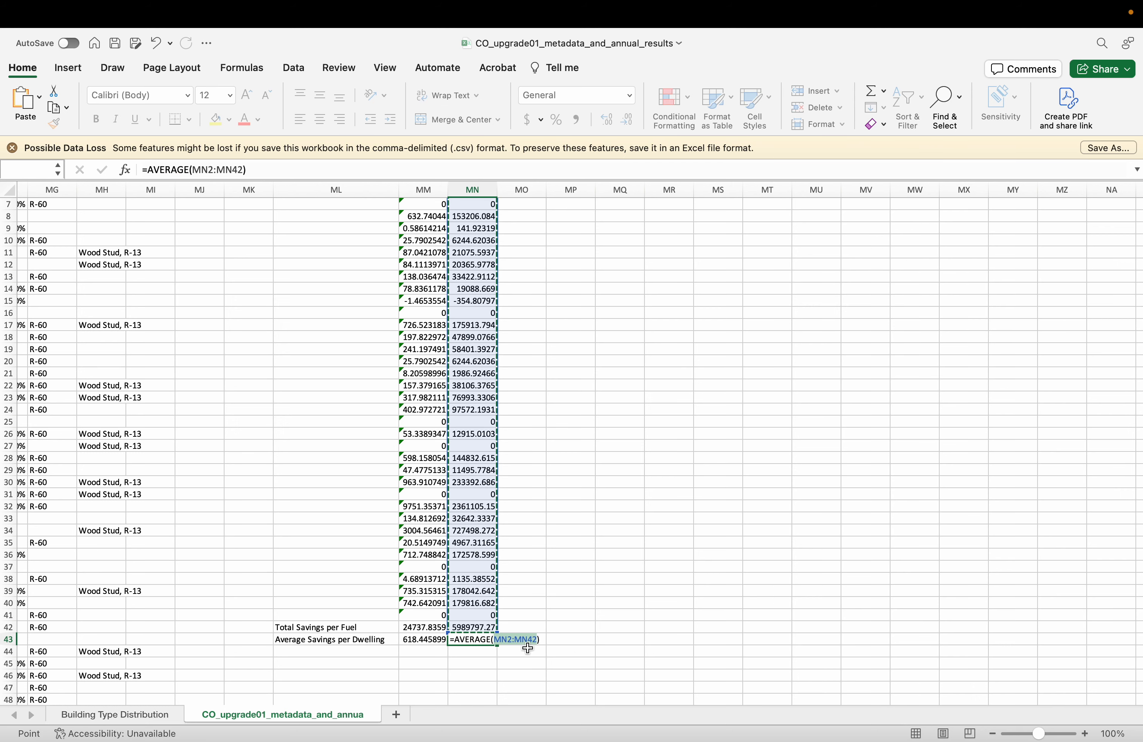
drag(496, 633, 488, 616)
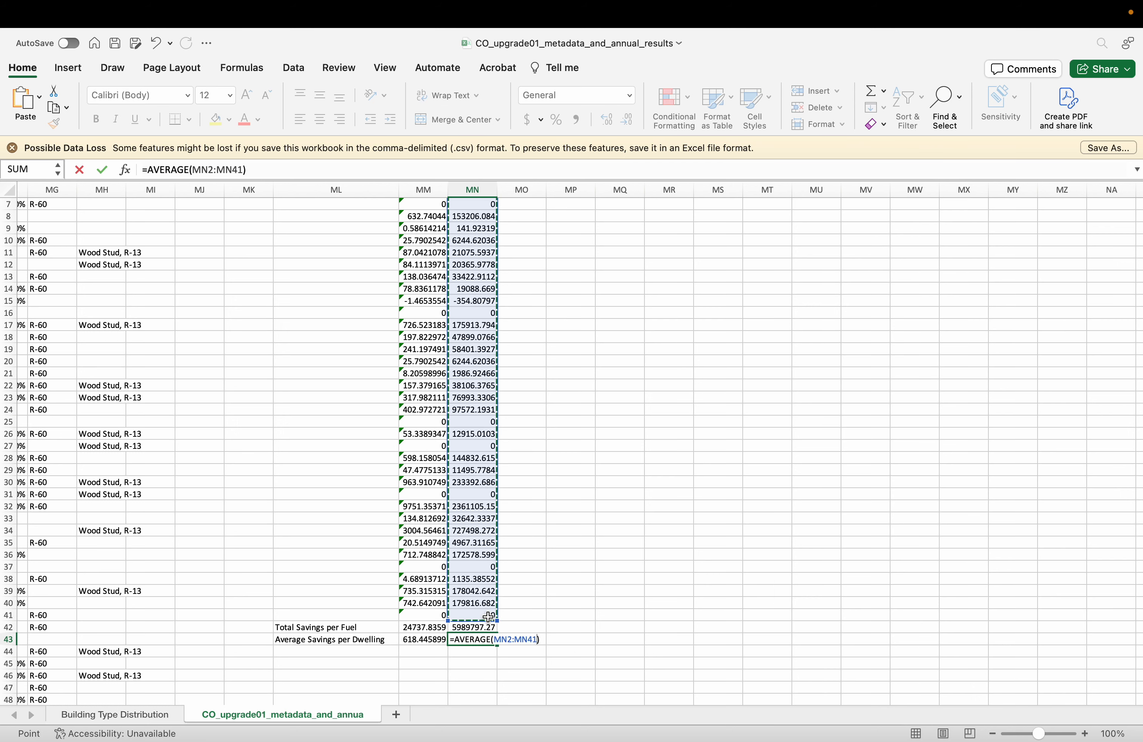
key(Return)
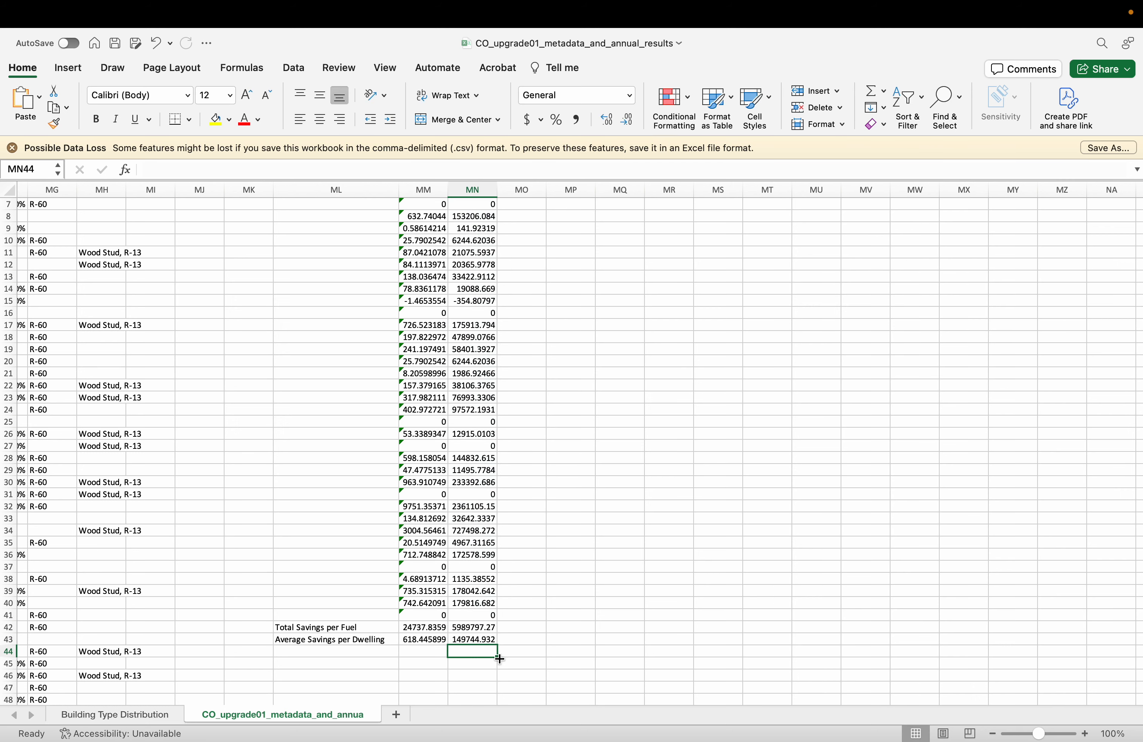
Enter the formula =MN43/C43 in cell MN44 to divide the weighted average savings by the building weight
click(476, 641)
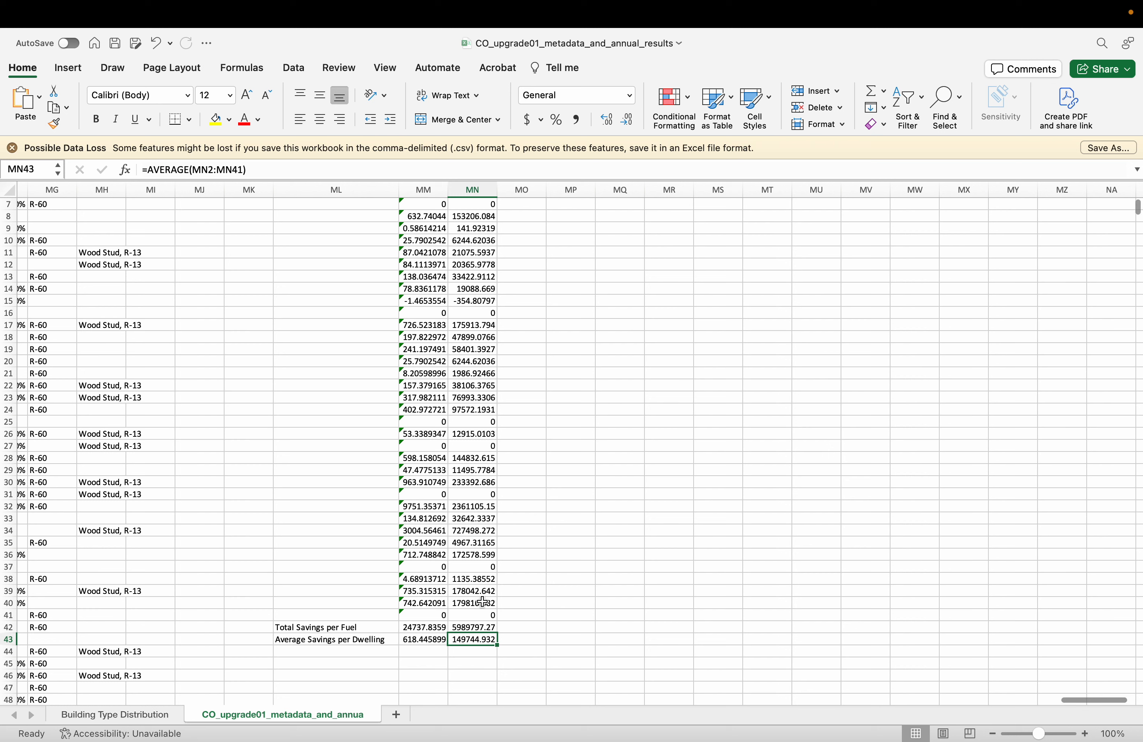
click(469, 653)
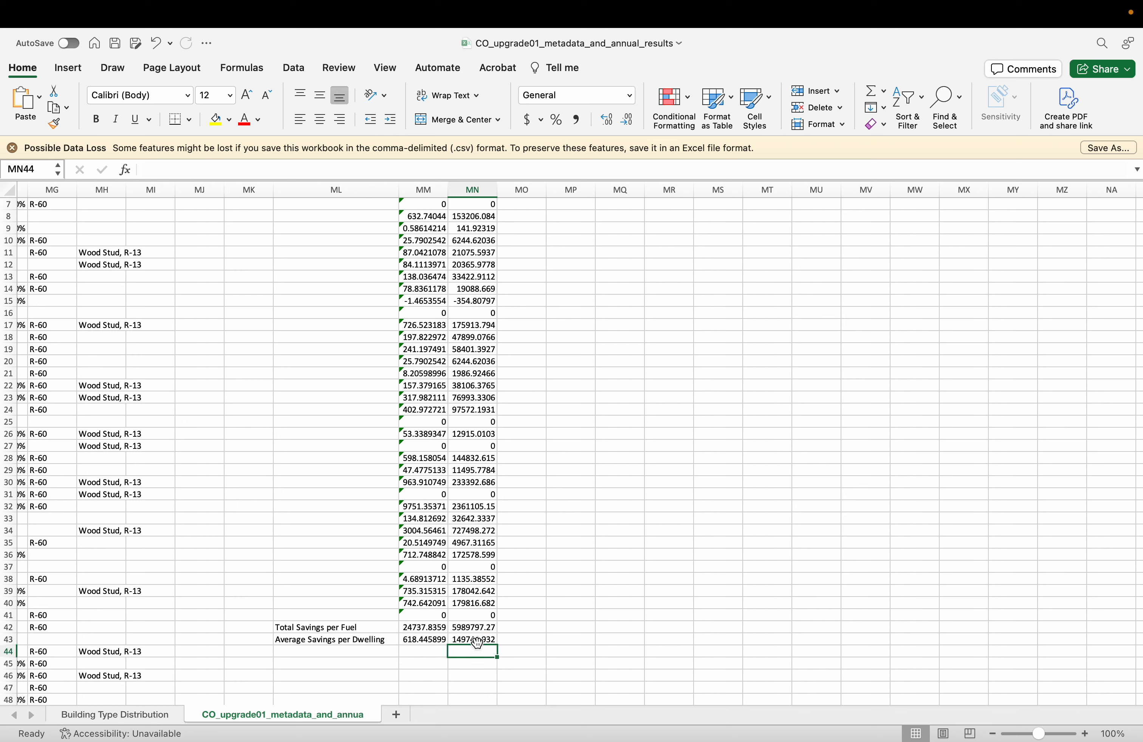
click(477, 643)
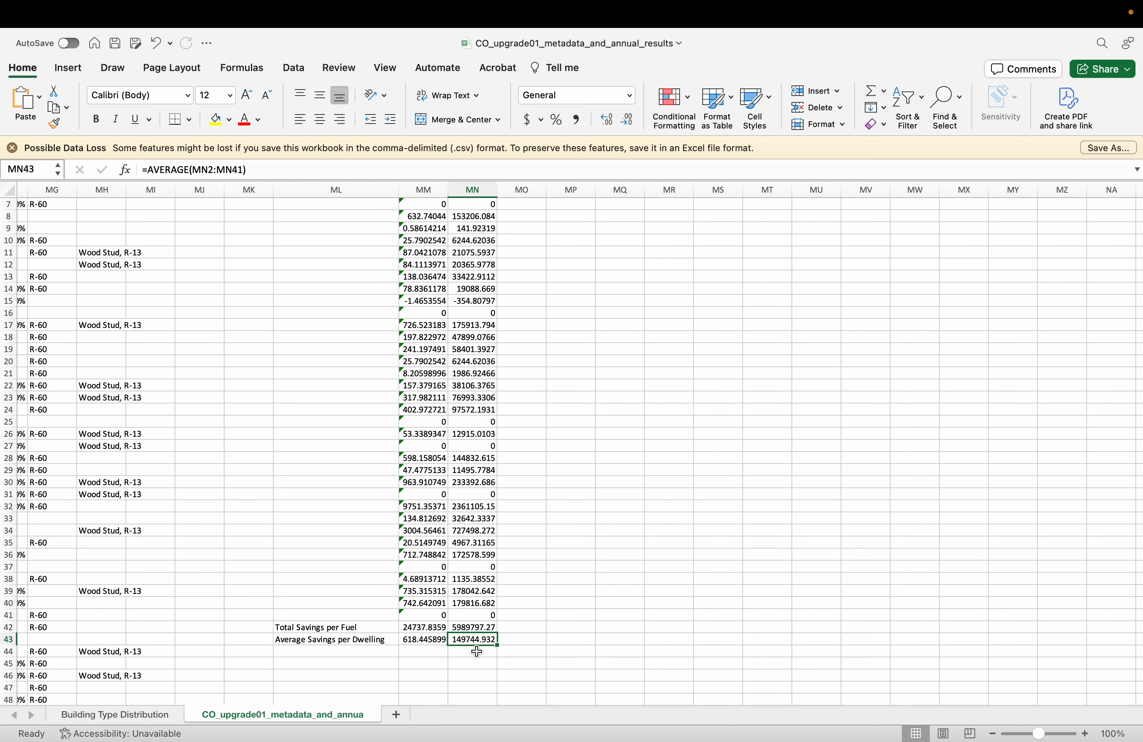
click(476, 652)
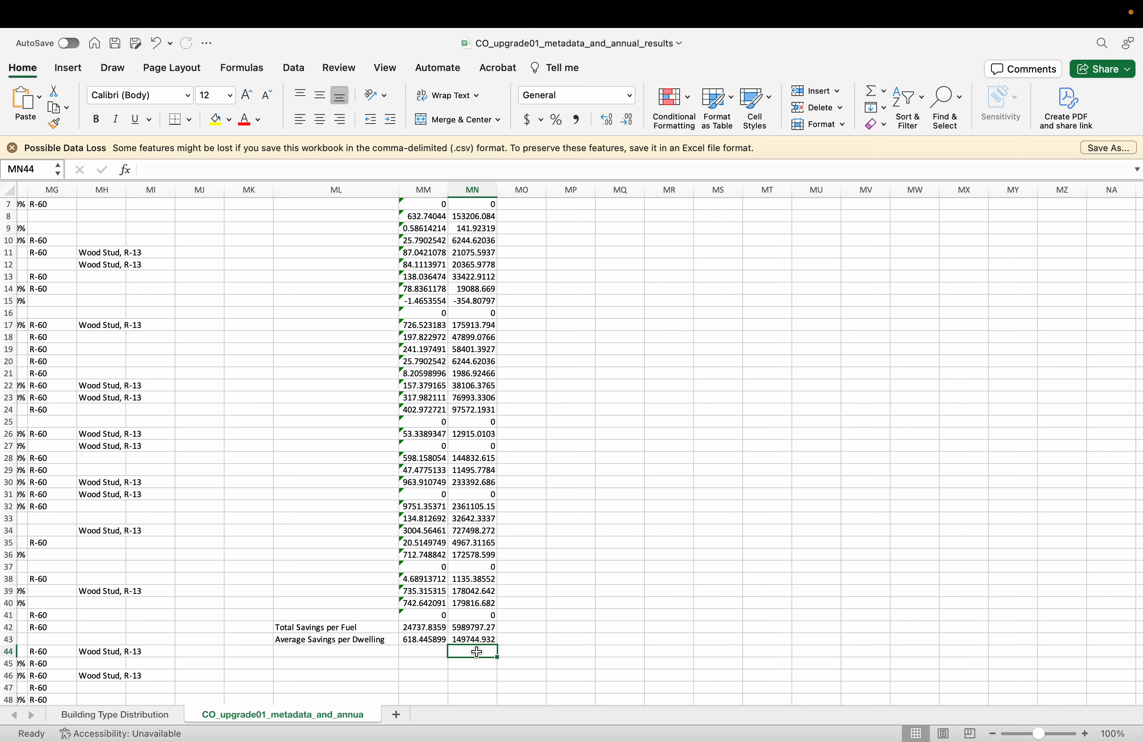
text(=MN)
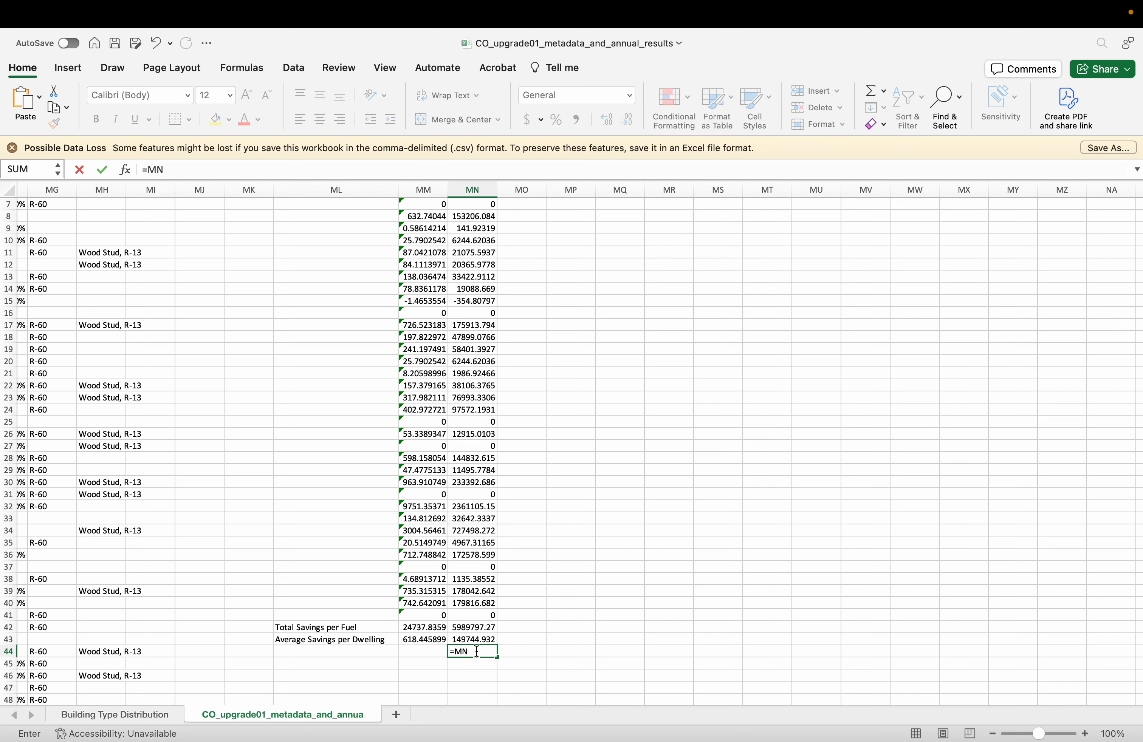
text(42)
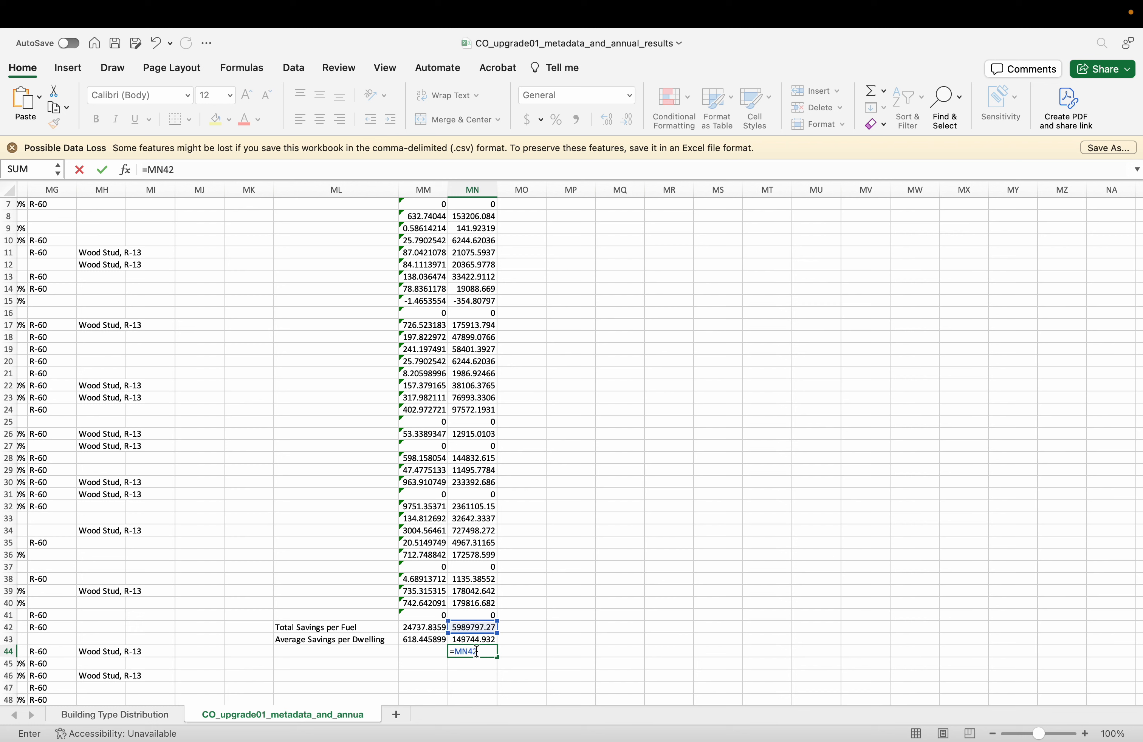
key(BackSpace)
text(3)
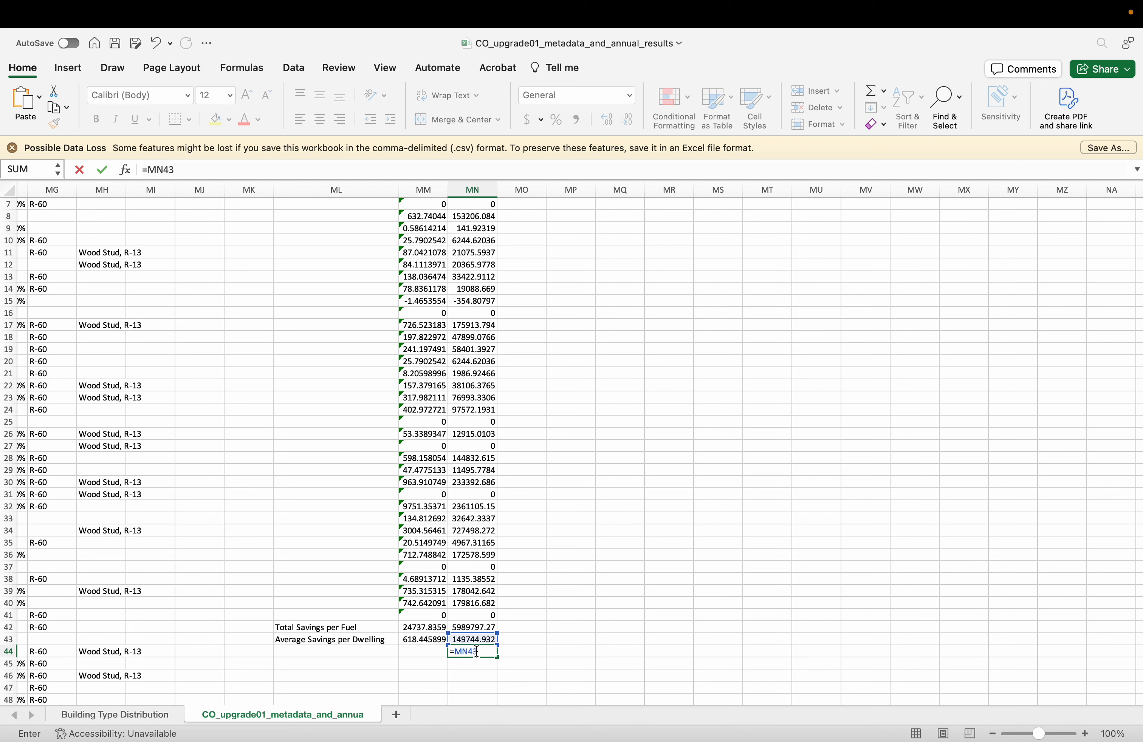
text(/C)
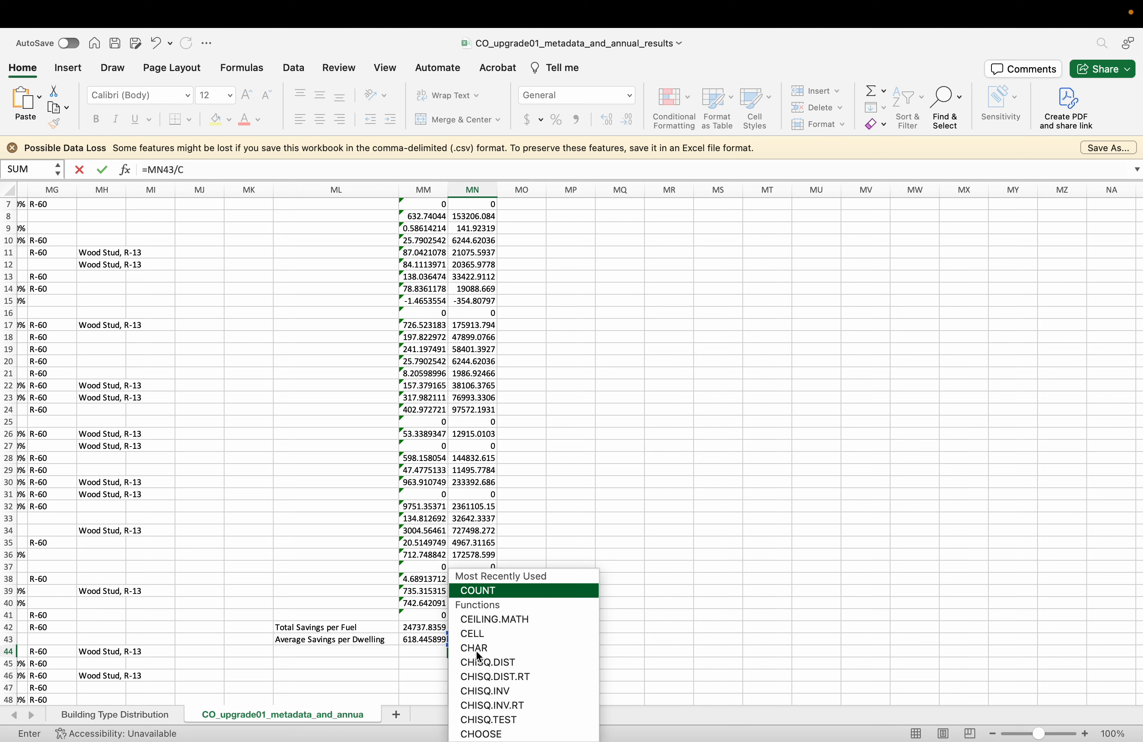
text(43)
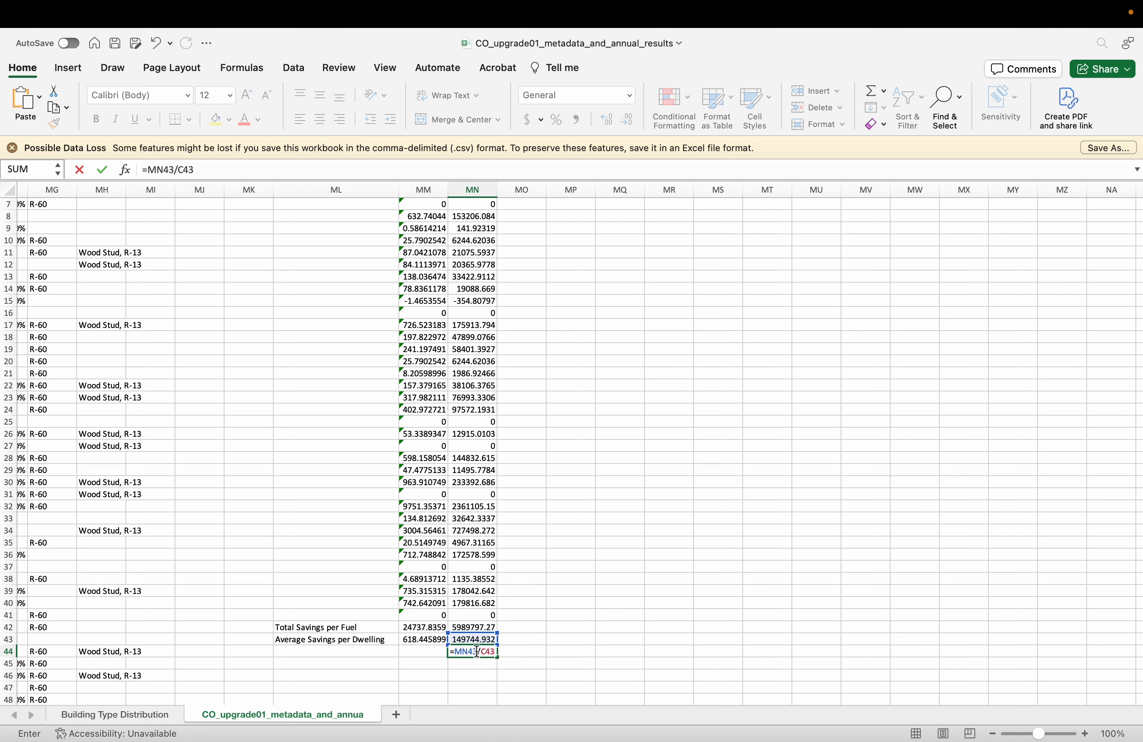
key(Return)
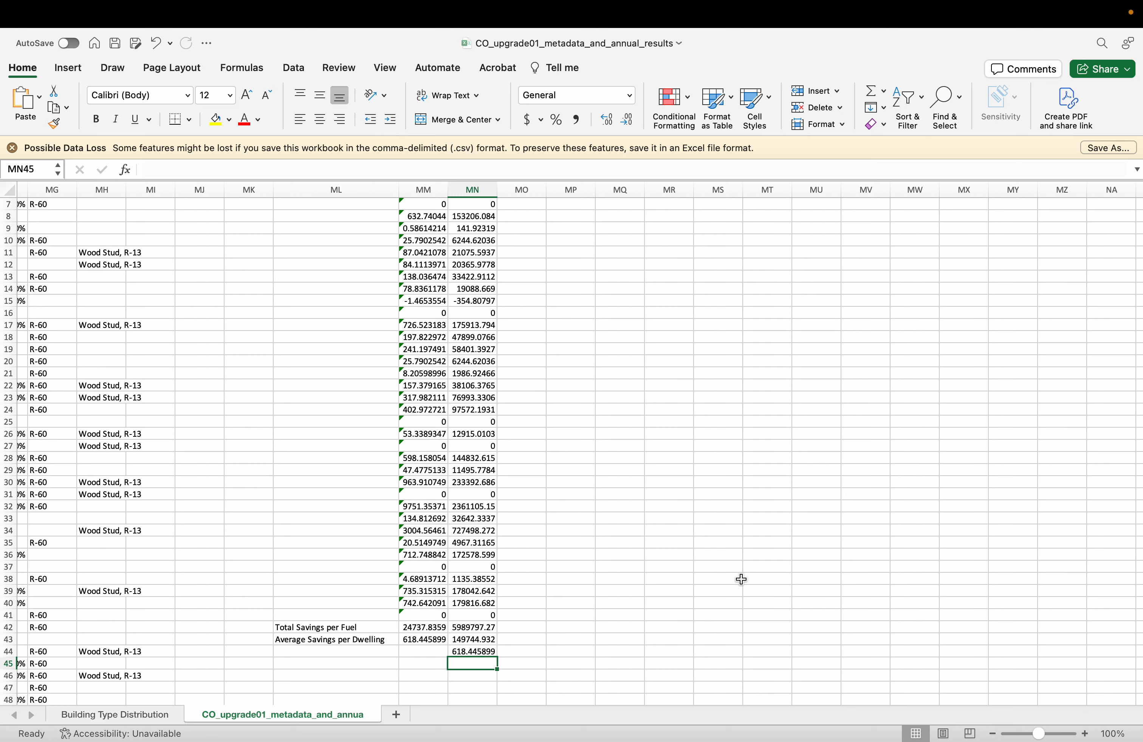
Label cells MP10, MP11 and MP12 as Quartile 1, Quartile 3 and IQR
double_click(573, 241)
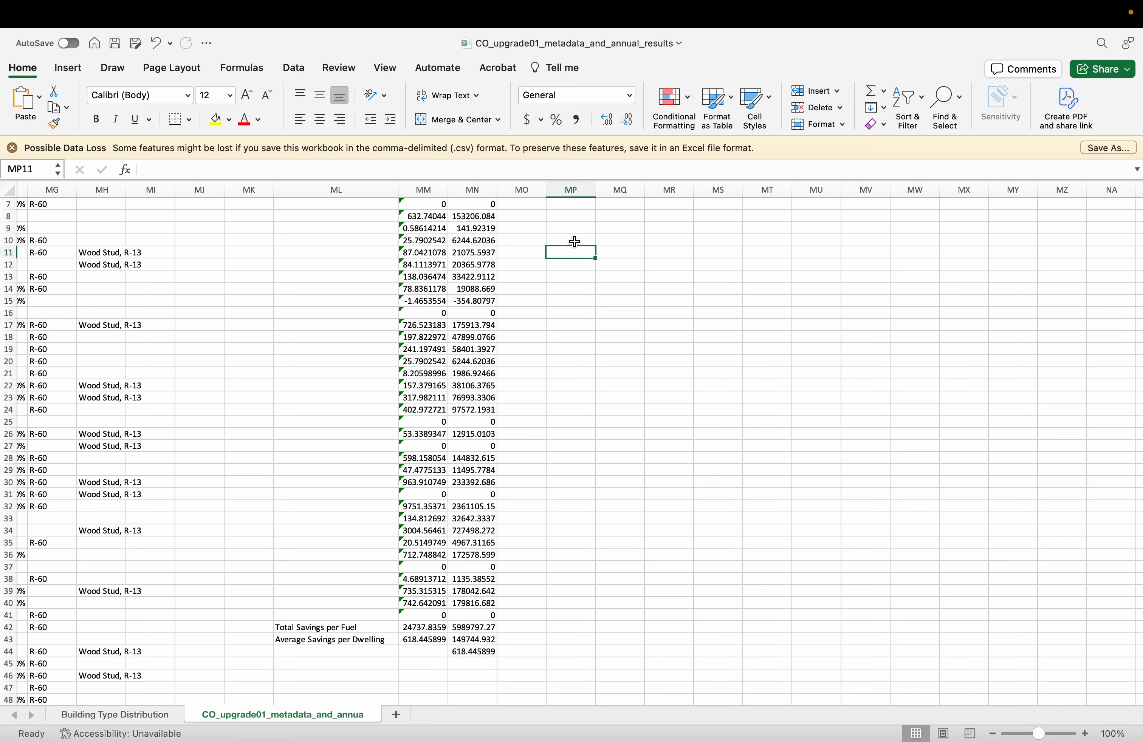
text(Quar)
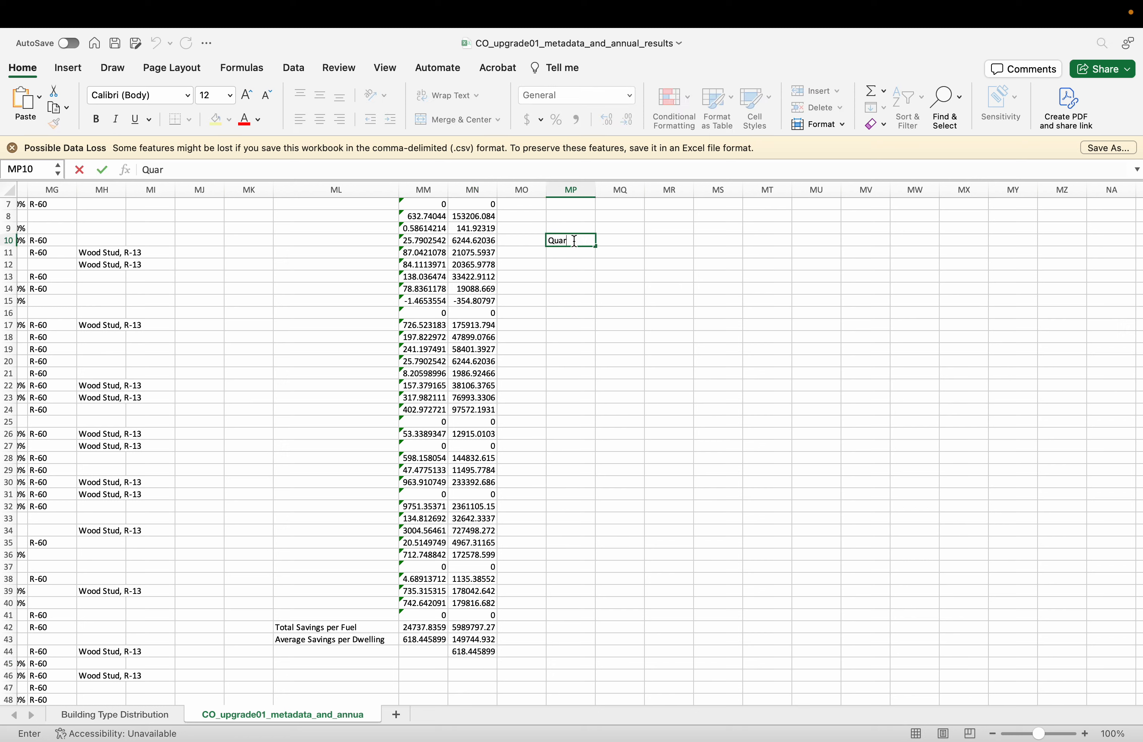
text(tile 1)
key(Return)
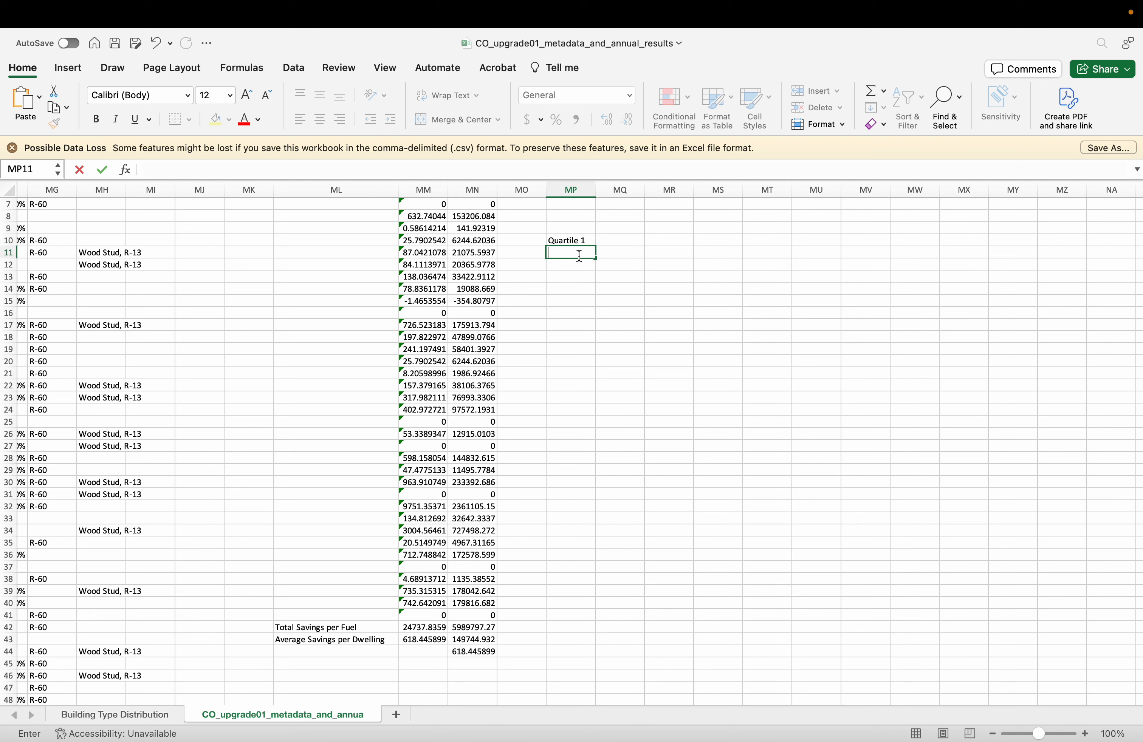
text(Quartile 3)
key(Return)
double_click(585, 268)
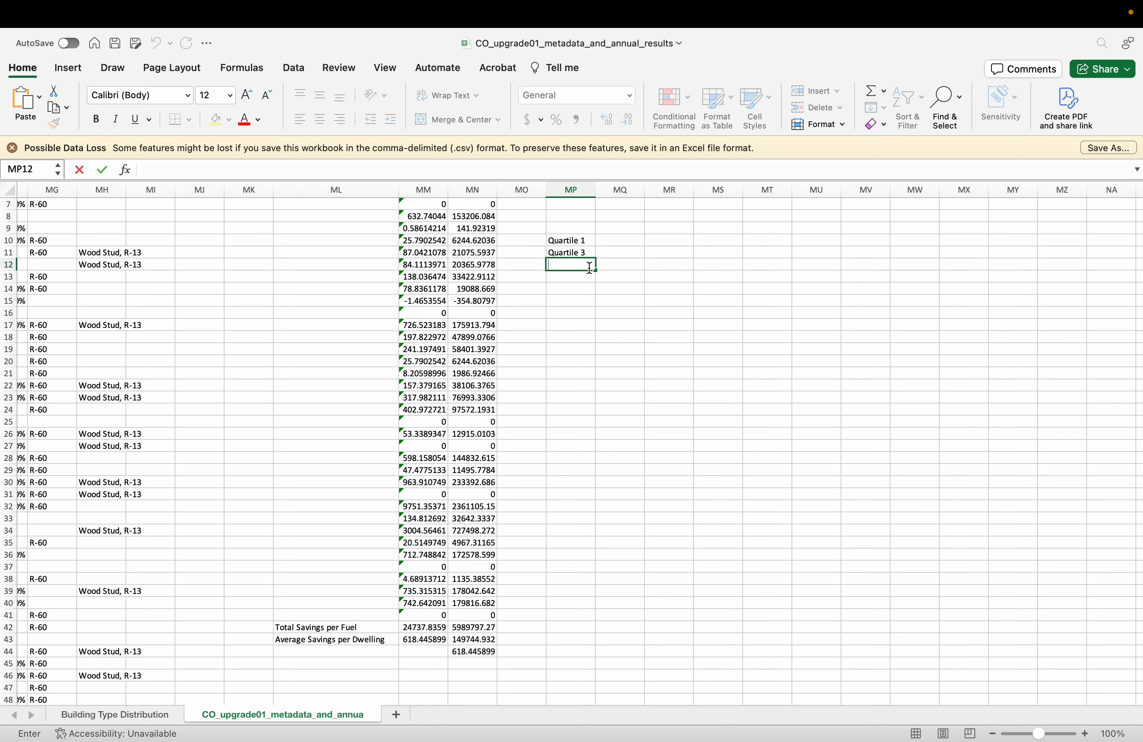
text(IQR)
click(579, 288)
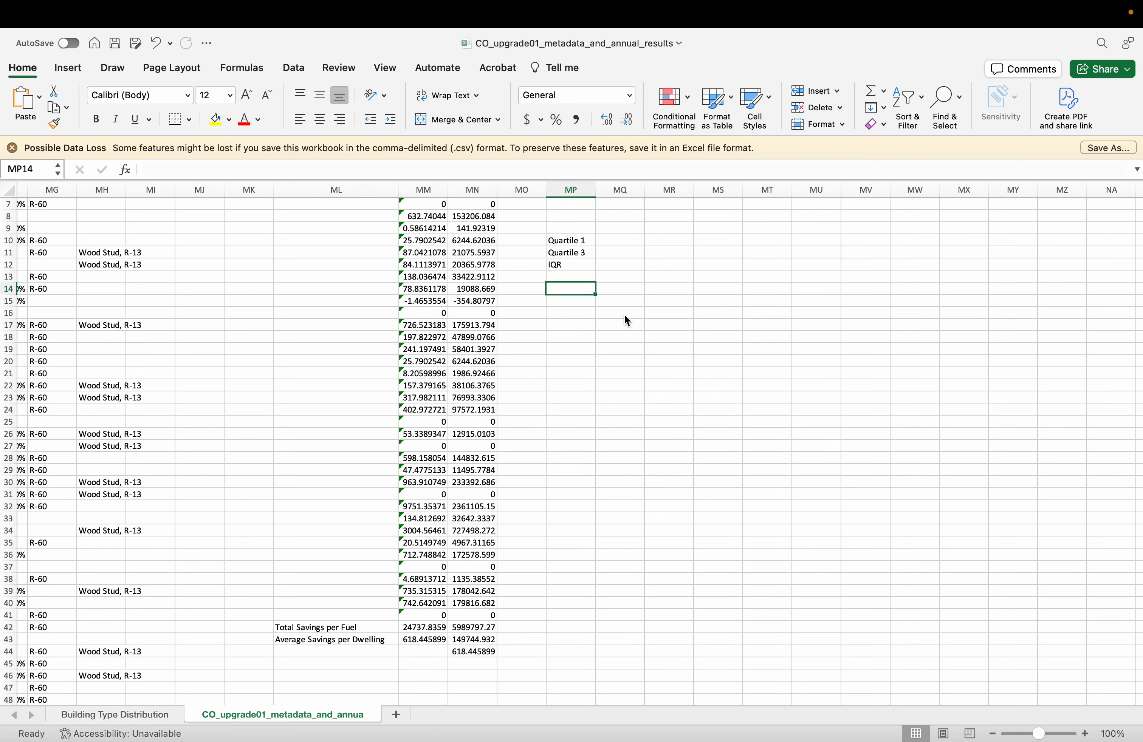
Start a QUARTILE function in cell MQ10, beside the Quartile 1 label
click(620, 240)
click(636, 238)
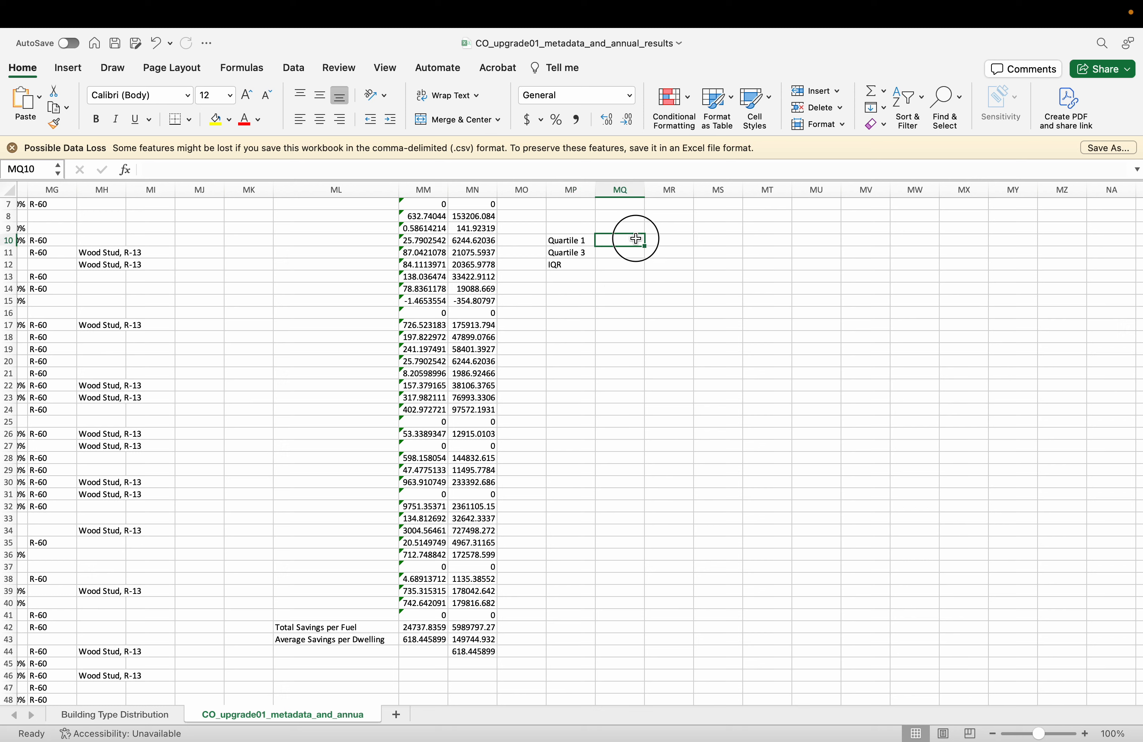
click(367, 168)
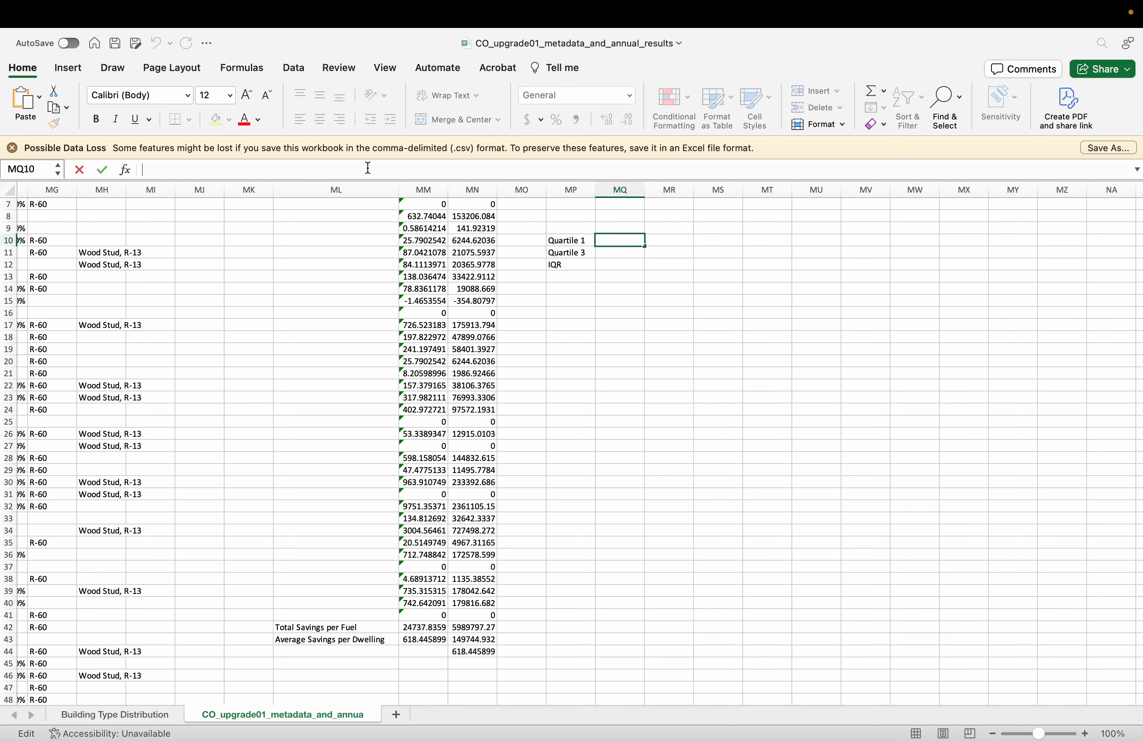
text(=Quar)
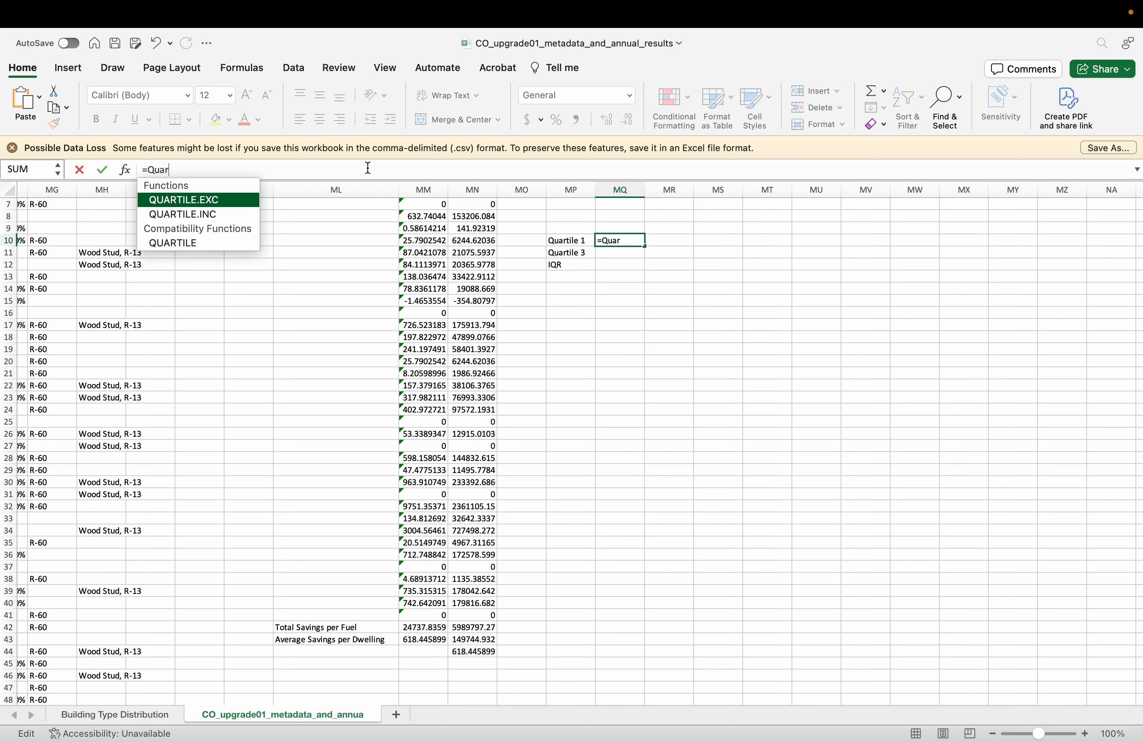
key(Up)
key(Down)
key(Up)
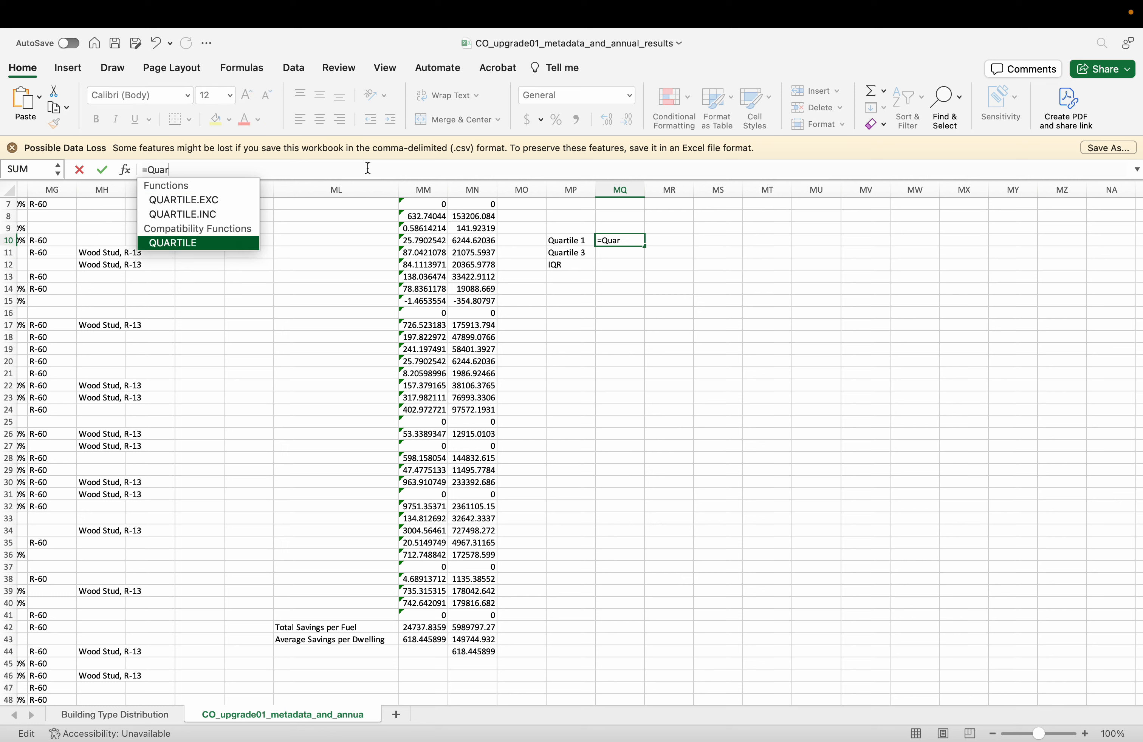
key(Return)
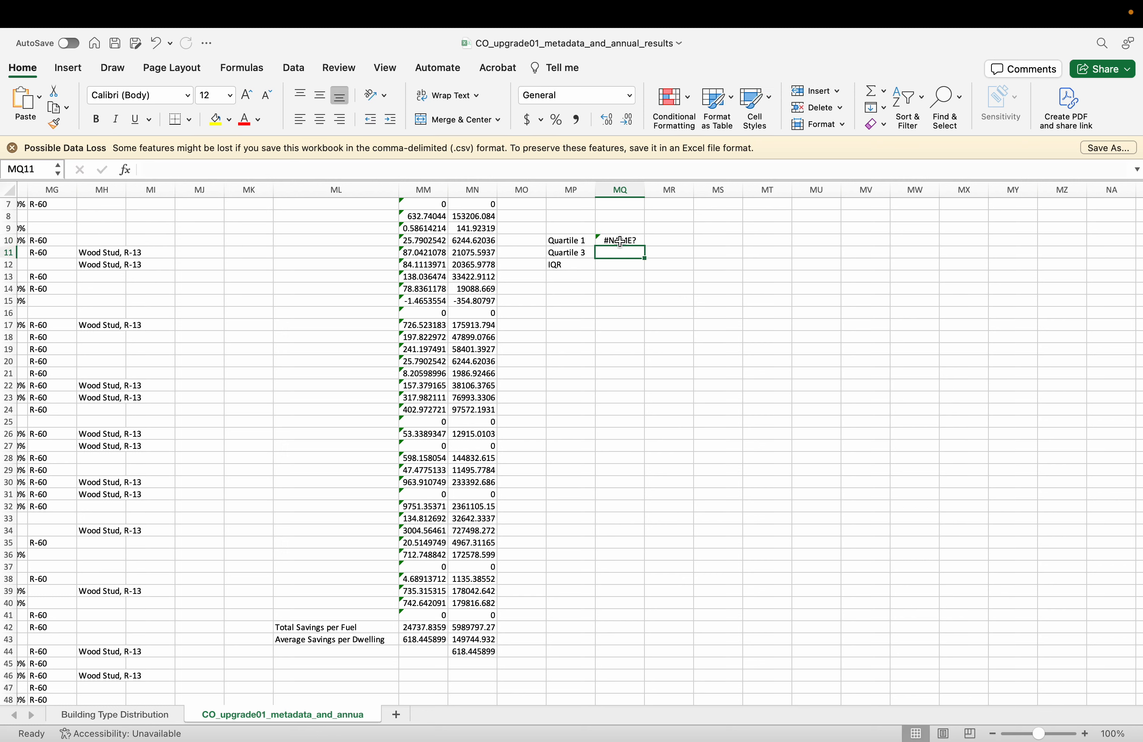
click(621, 241)
click(243, 167)
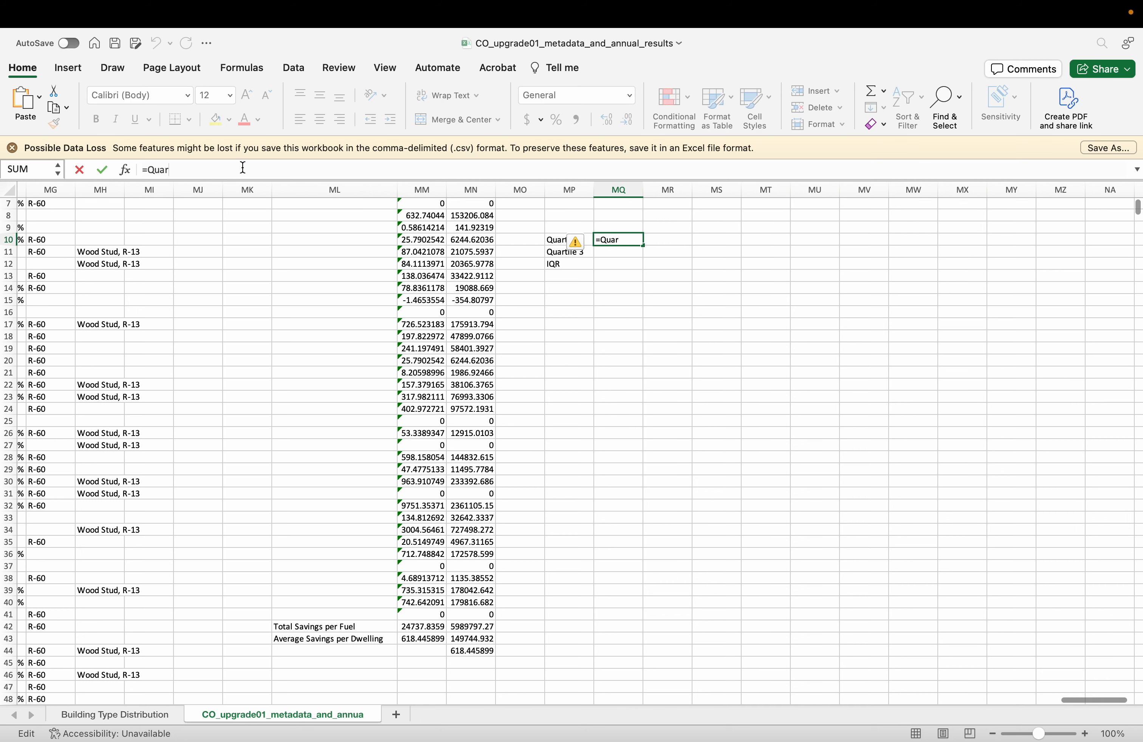
text(tile)
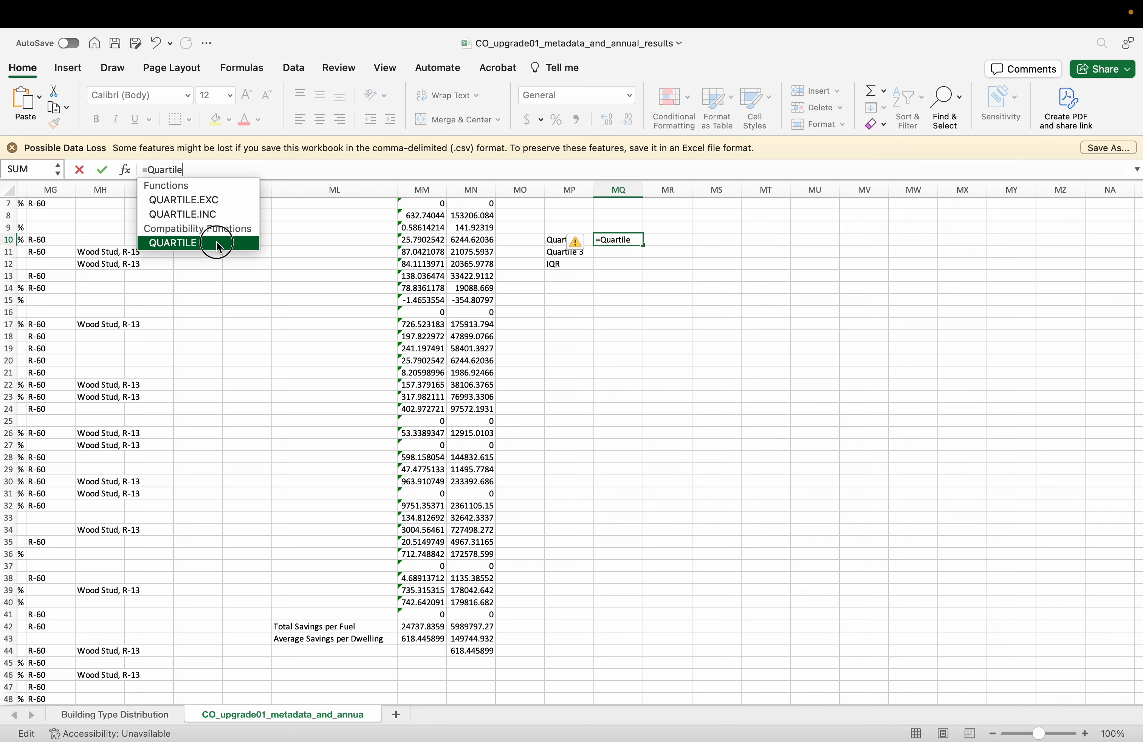
double_click(217, 247)
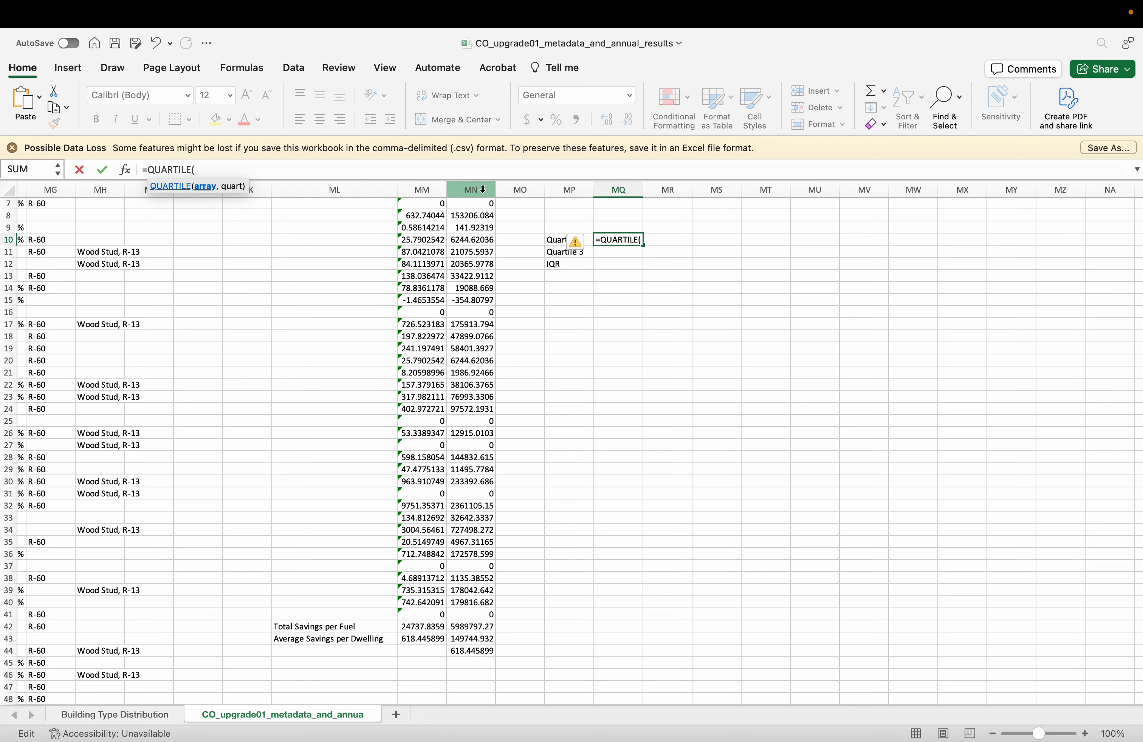
Complete the MQ10 formula as =QUARTILE(MM2:MM41,1), using the unweighted savings and the first quartile option
scroll(436, 224, up, 2)
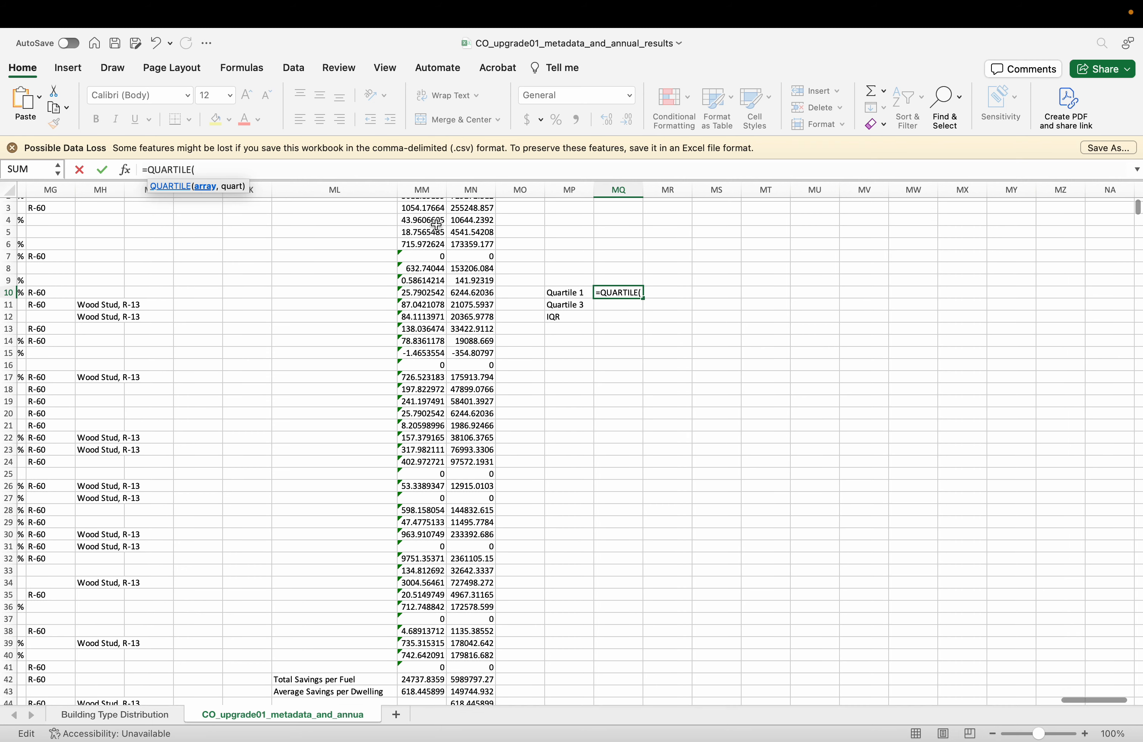
scroll(436, 224, up, 2)
drag(433, 217, 420, 661)
scroll(415, 688, down, 1)
scroll(427, 660, down, 1)
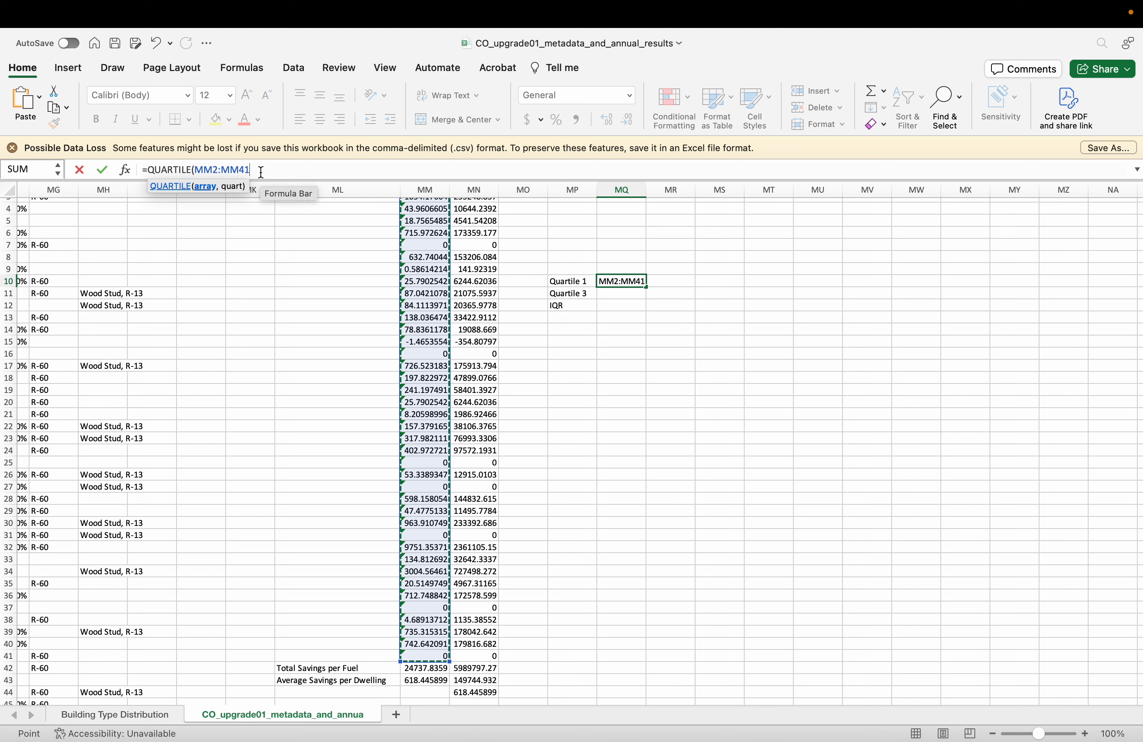
text(,)
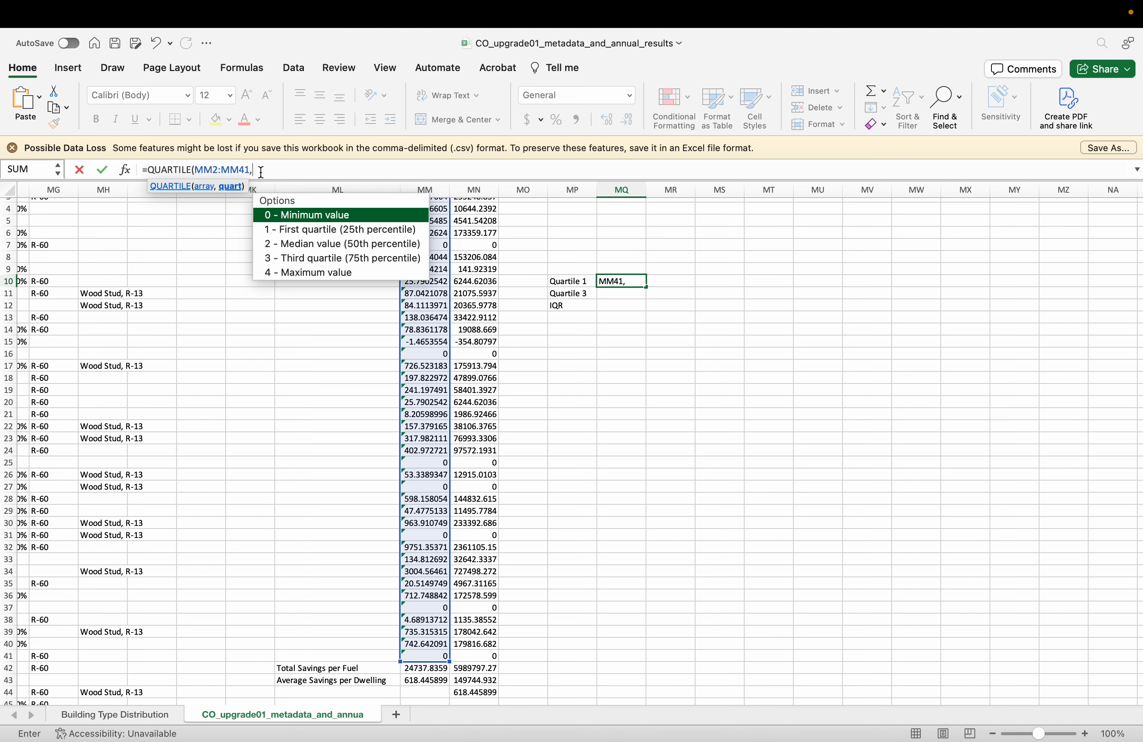
key(Down)
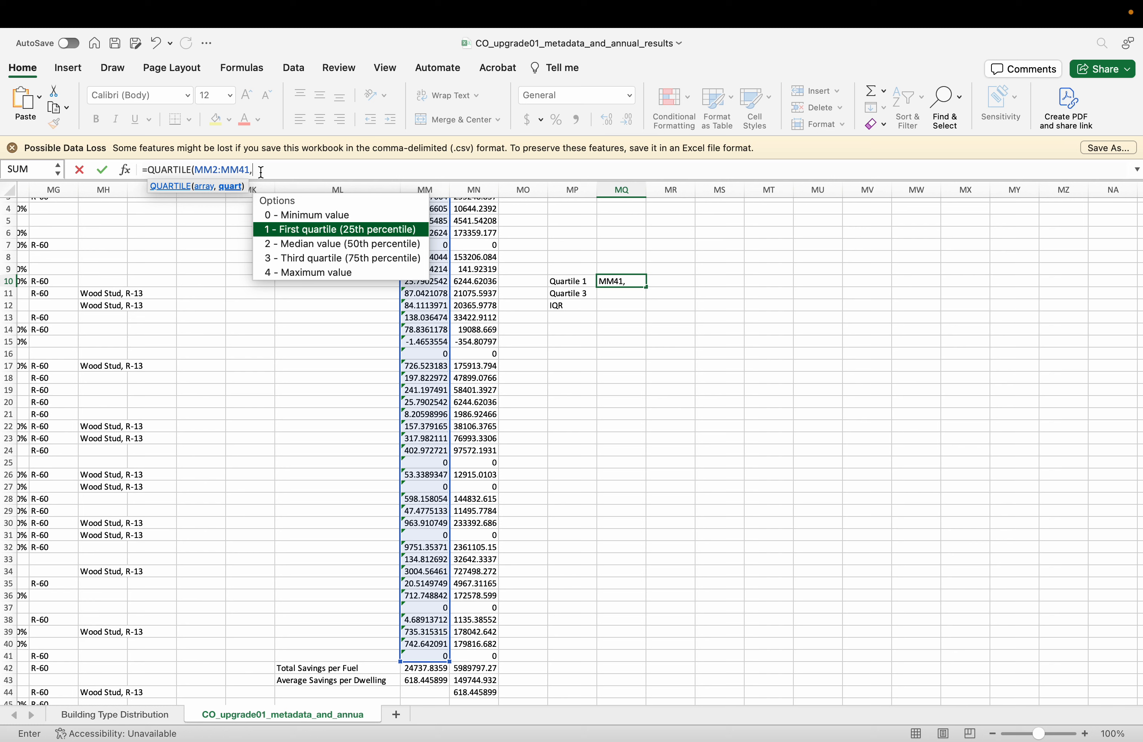
double_click(303, 230)
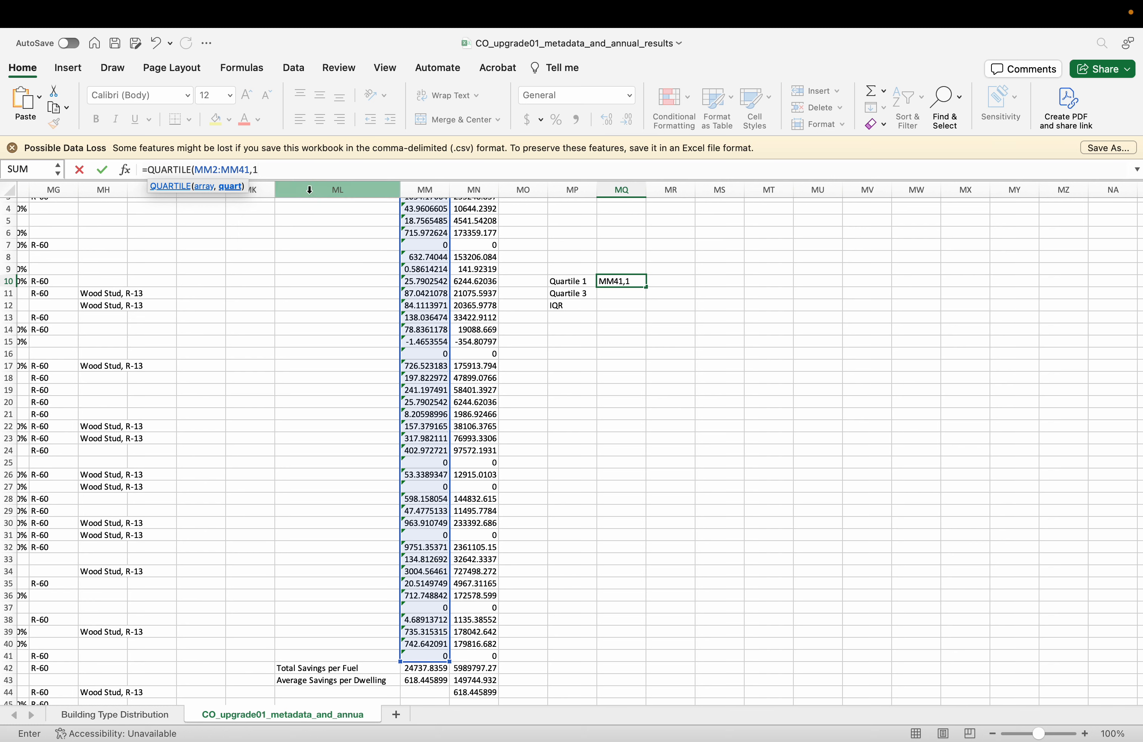
text())
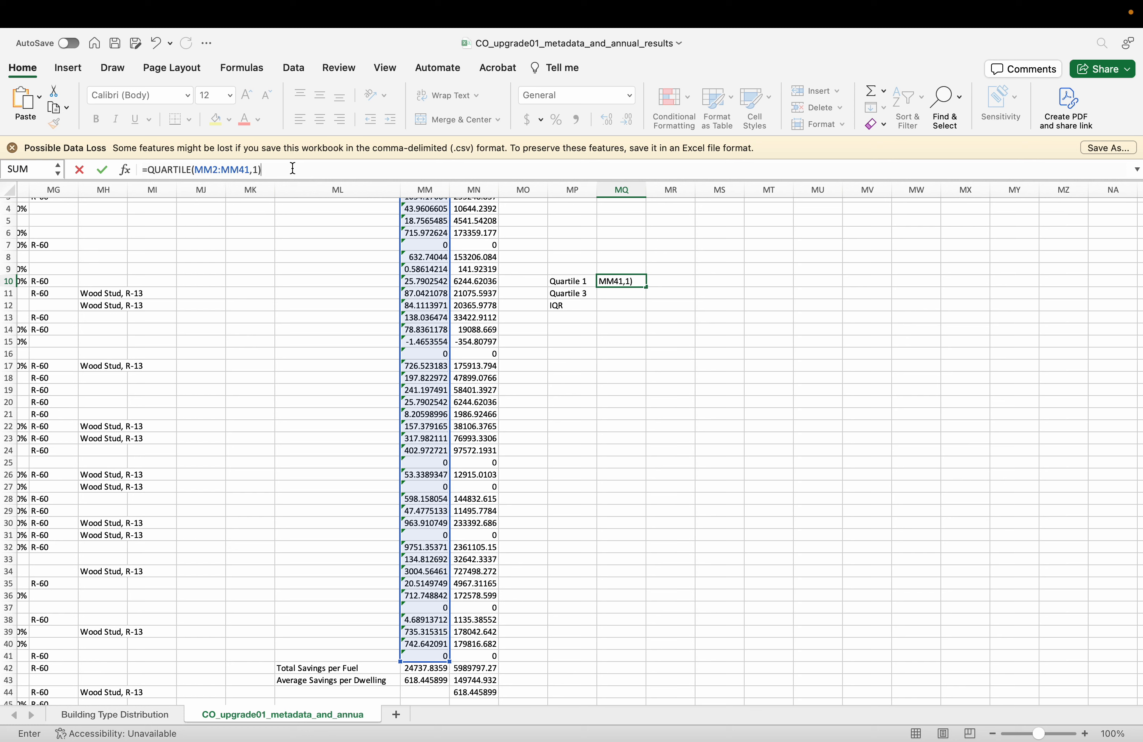
key(Return)
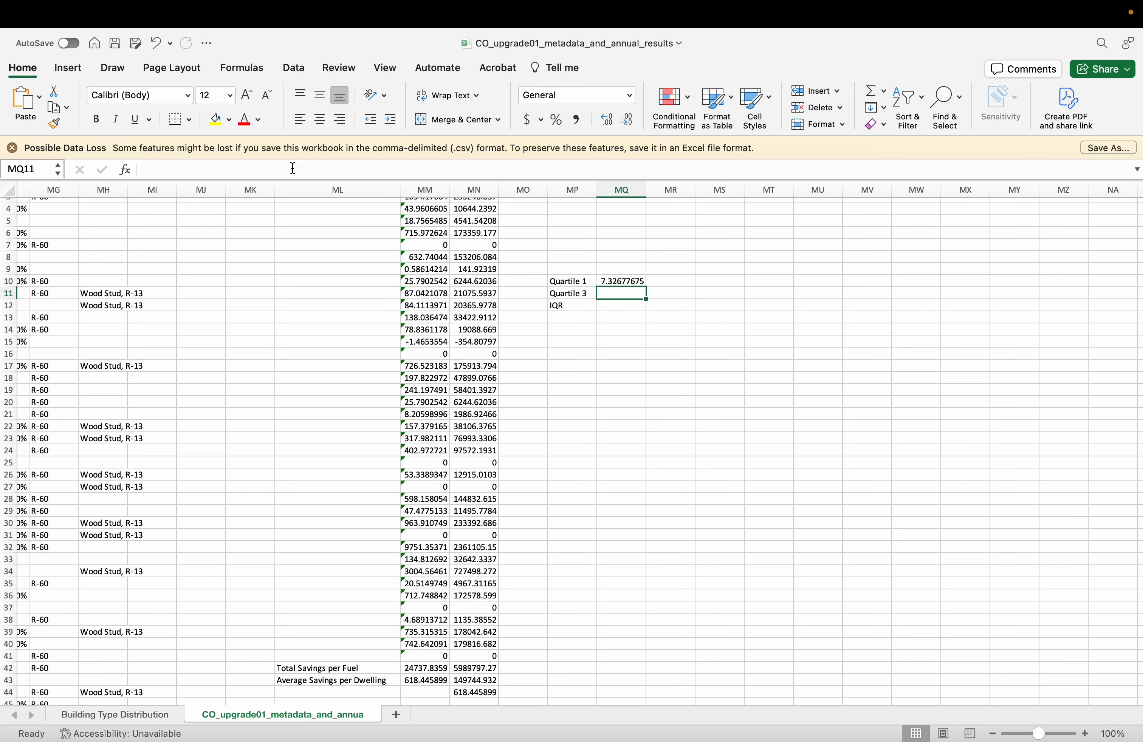
Copy the text of the Quartile 1 formula from cell MQ10, leaving that cell's formula intact
click(623, 282)
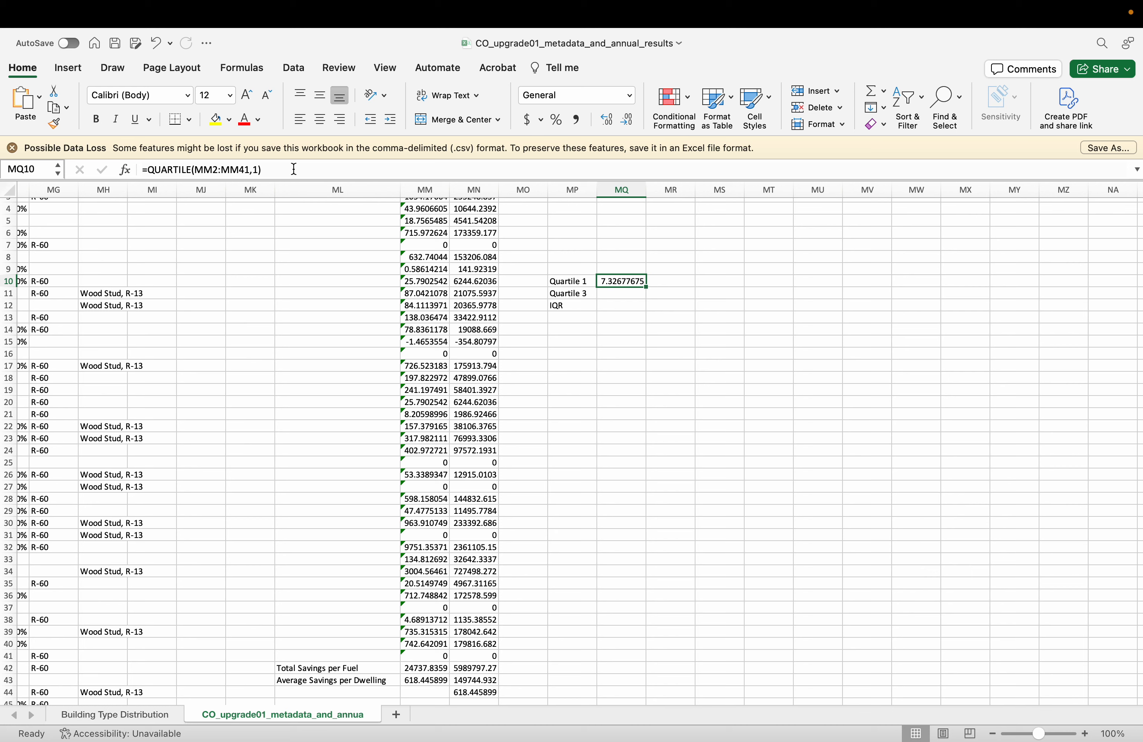
drag(294, 169, 102, 173)
key(super+c)
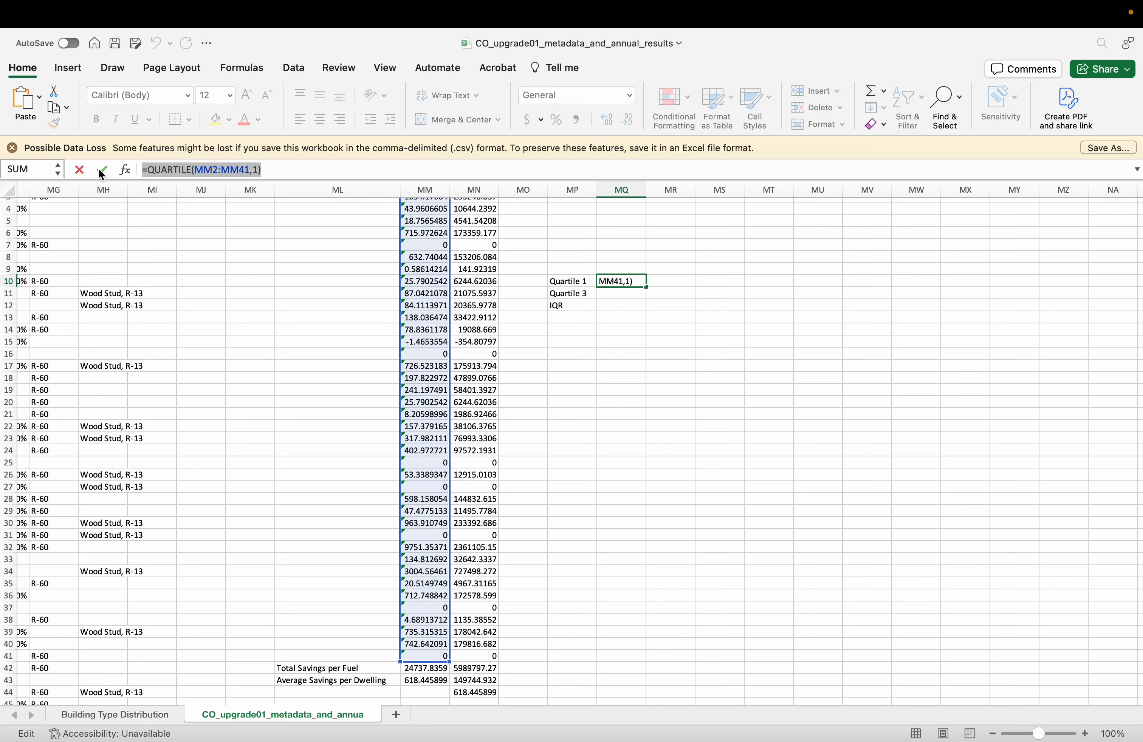
text(=)
click(623, 295)
key(Escape)
Reuse the copied formula in cell MQ11 with the third quartile option, making it =QUARTILE(MM2:MM41,3)
click(622, 295)
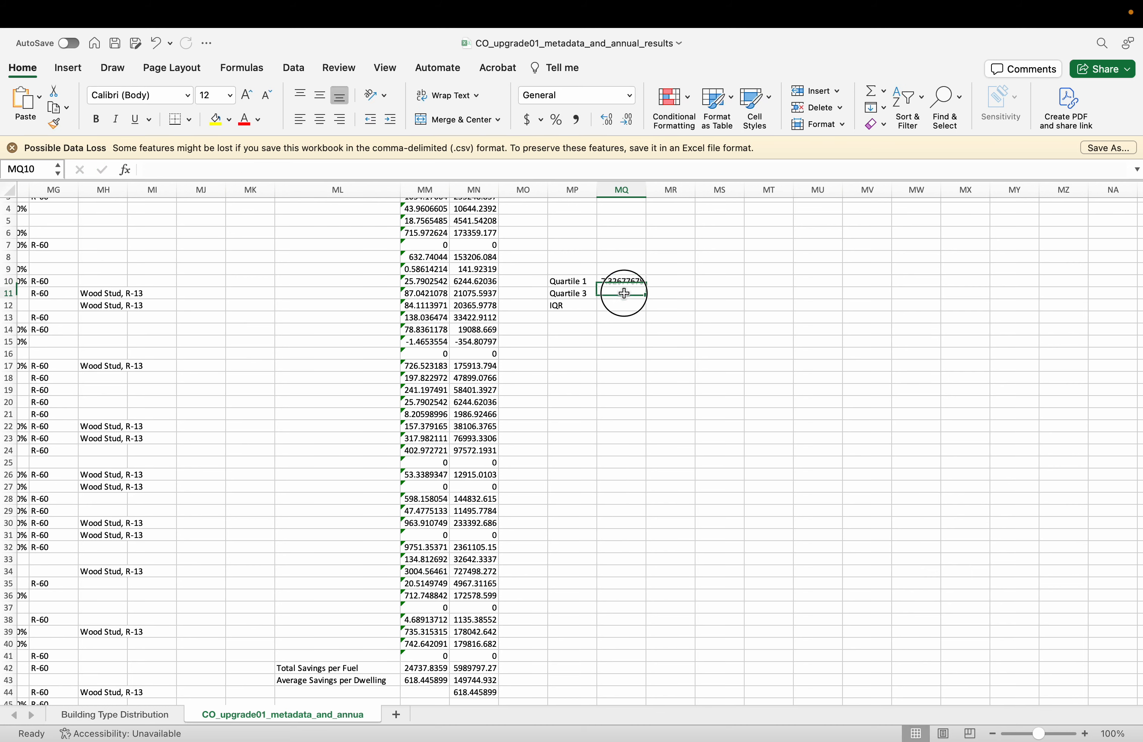
click(209, 170)
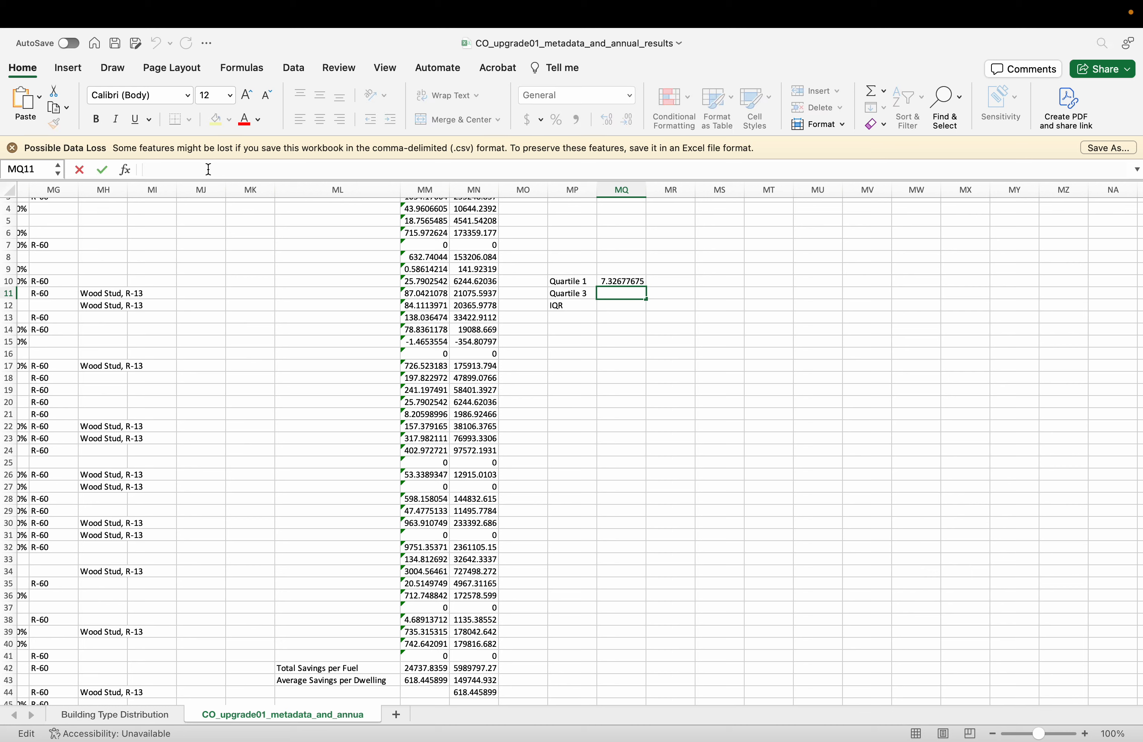
key(super+v)
click(256, 170)
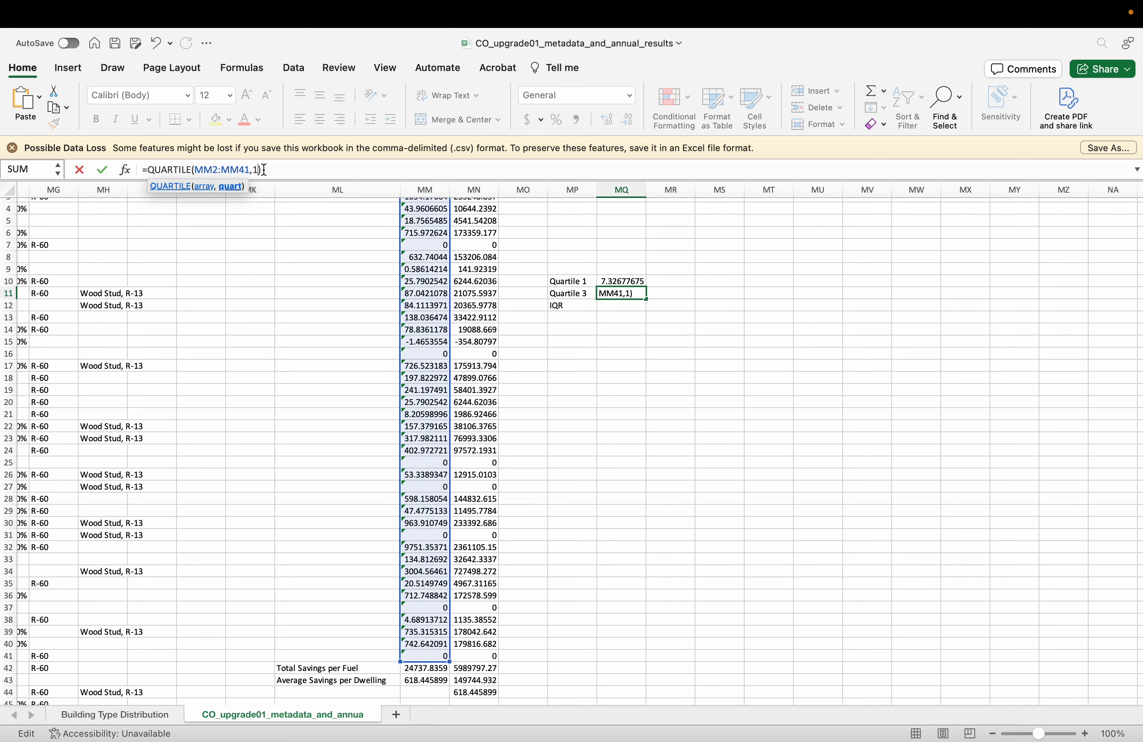
key(Delete)
text(3)
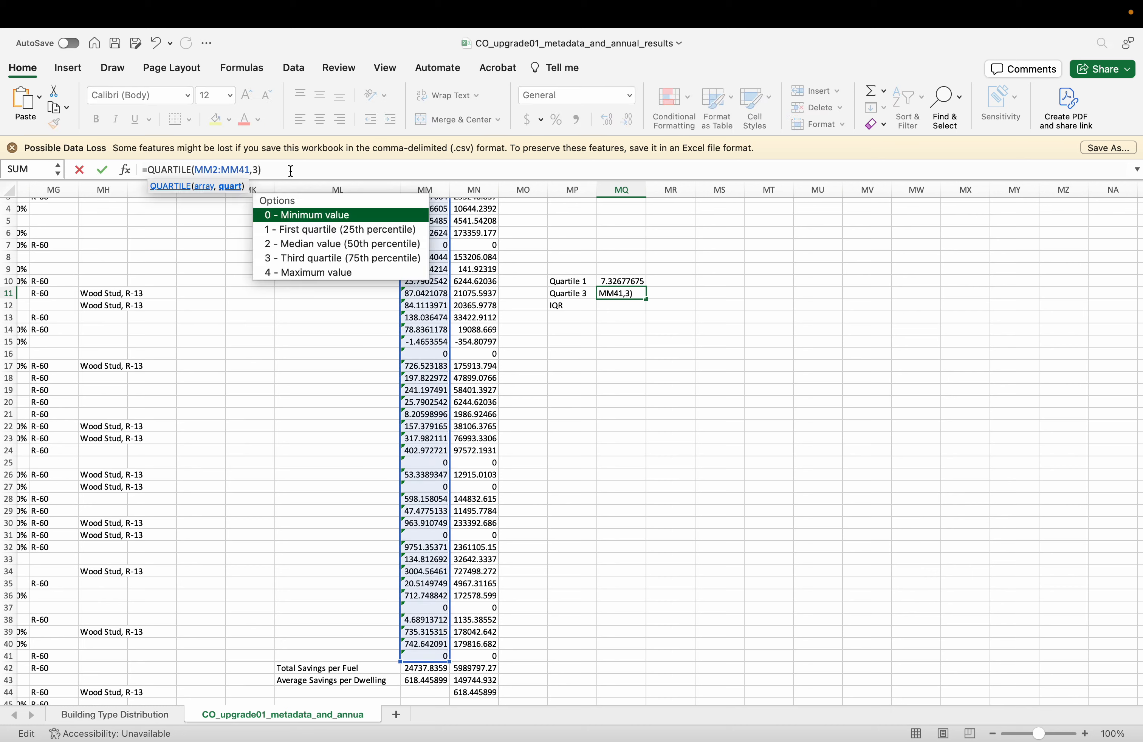
click(352, 258)
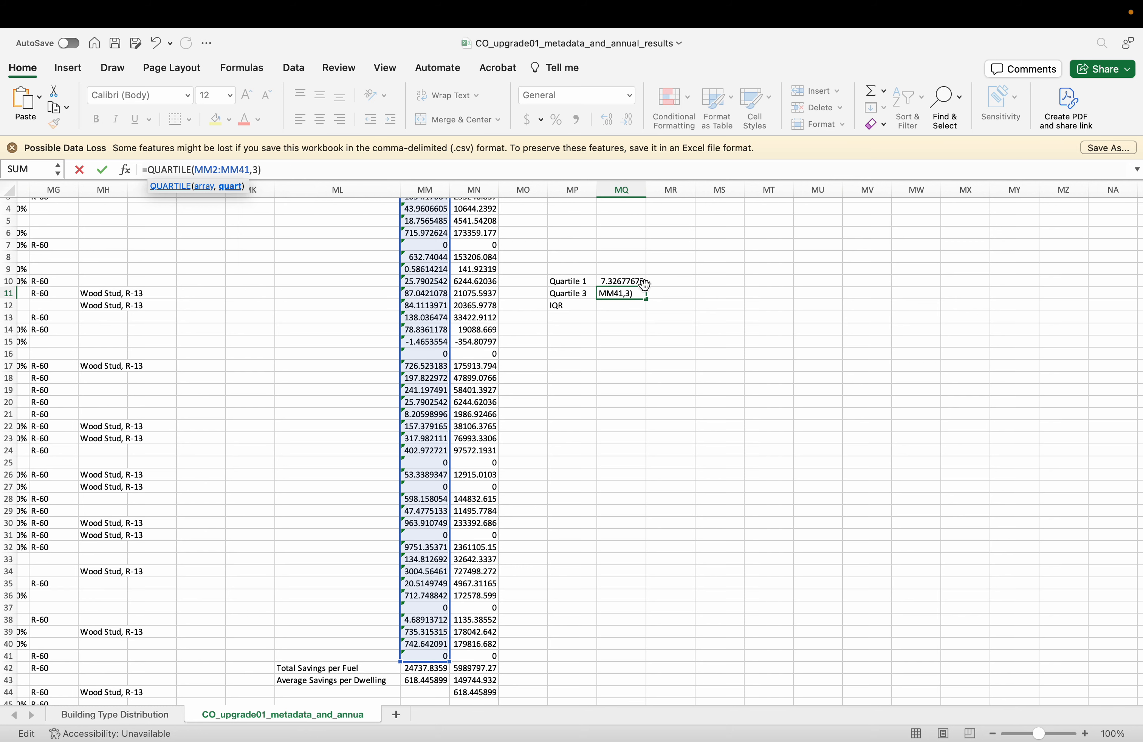
key(Return)
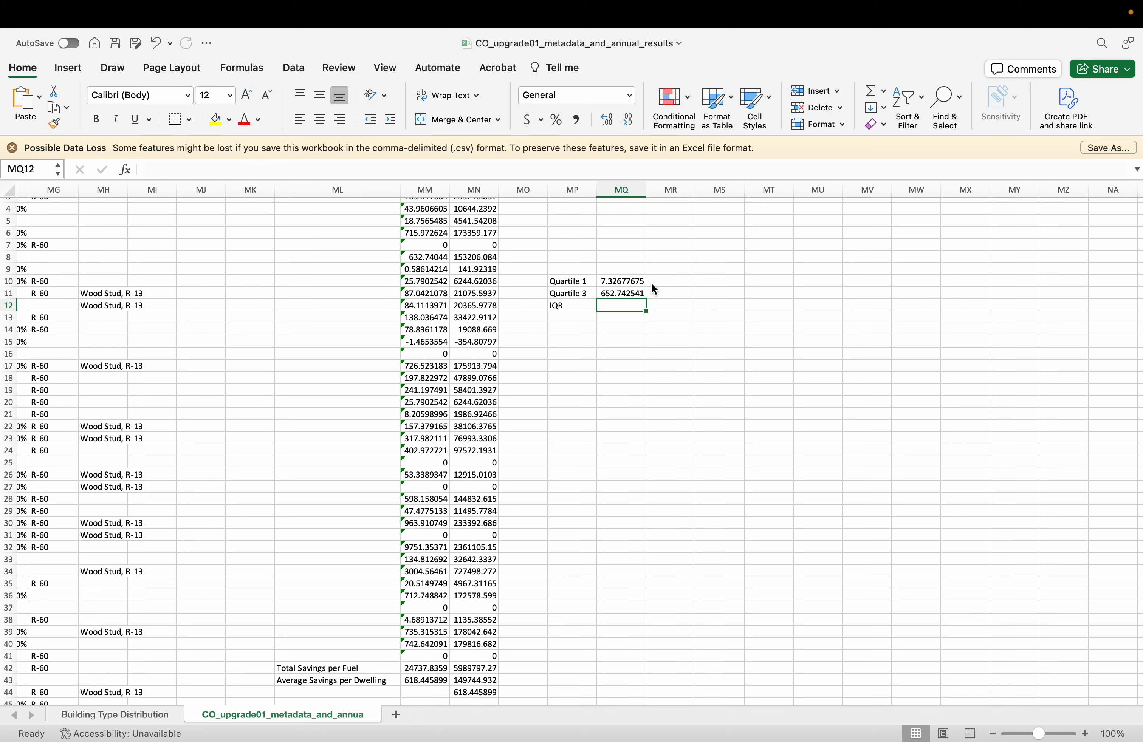
click(627, 297)
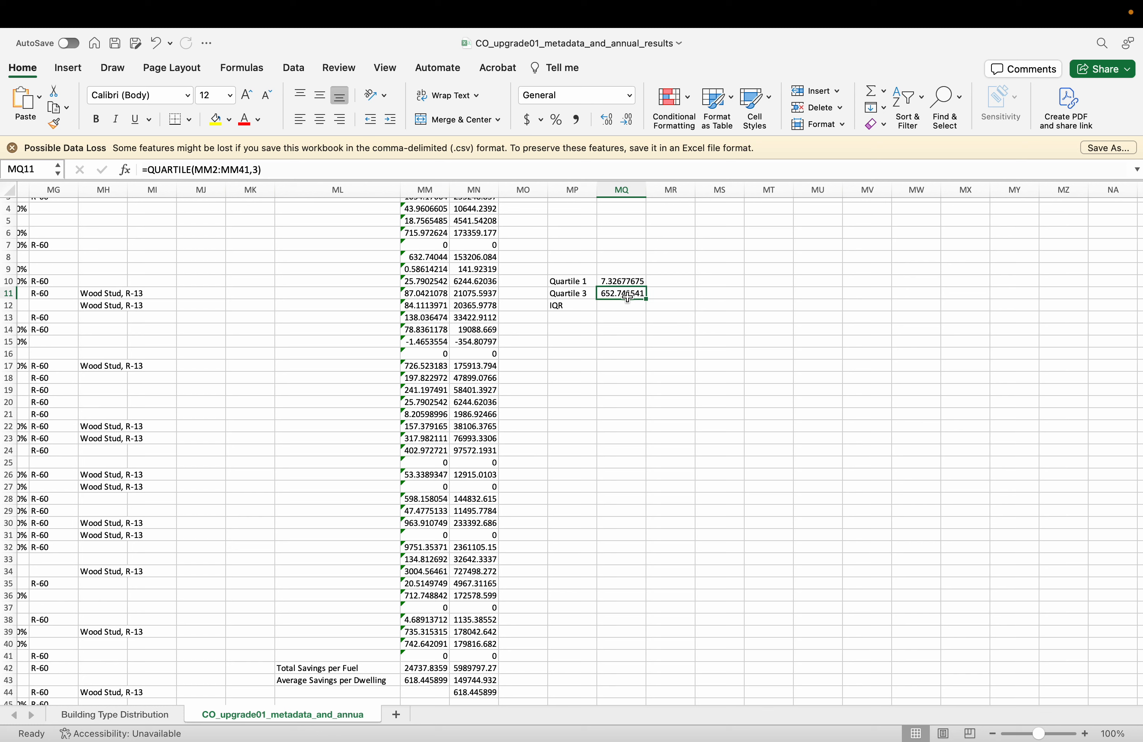
Enter the formula =MQ11-MQ10 in cell MQ12 to calculate the IQR
click(627, 310)
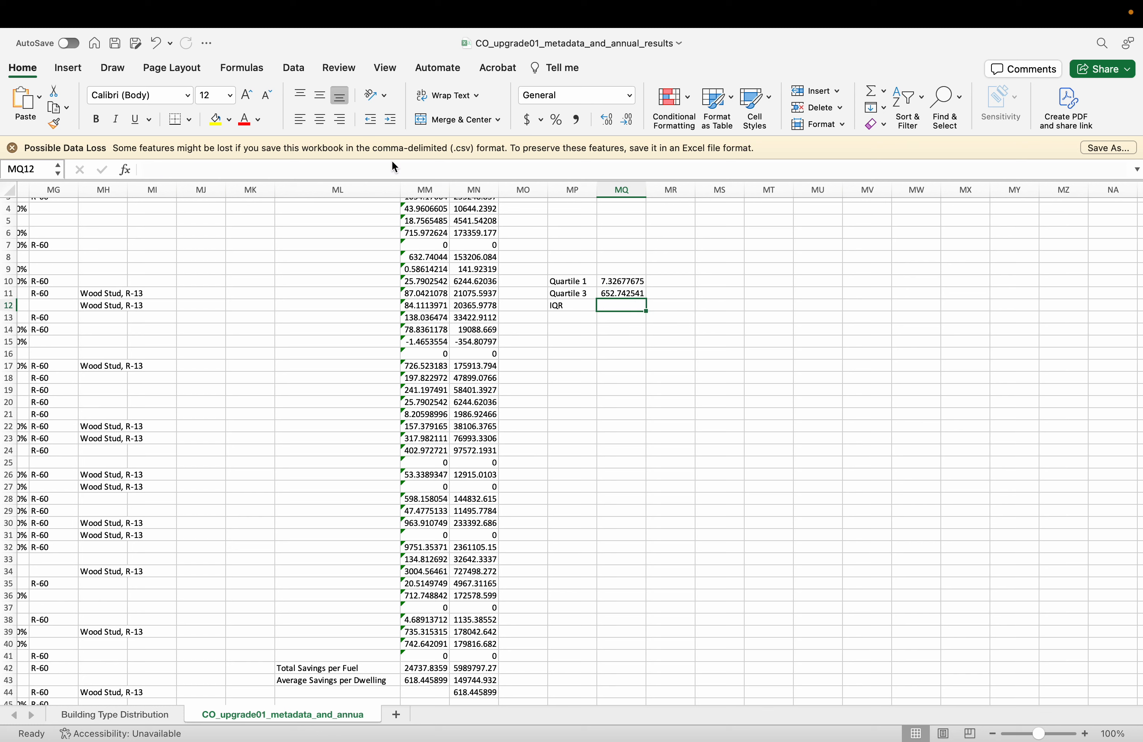
click(403, 168)
text(=)
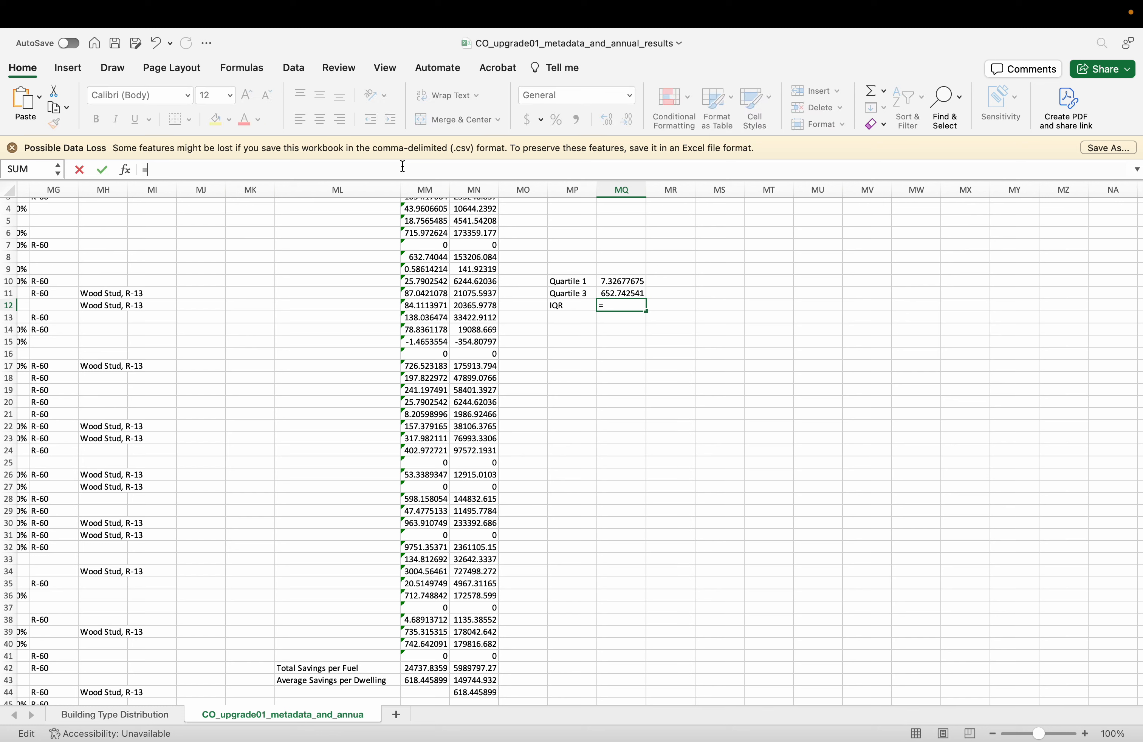
text(MQ11)
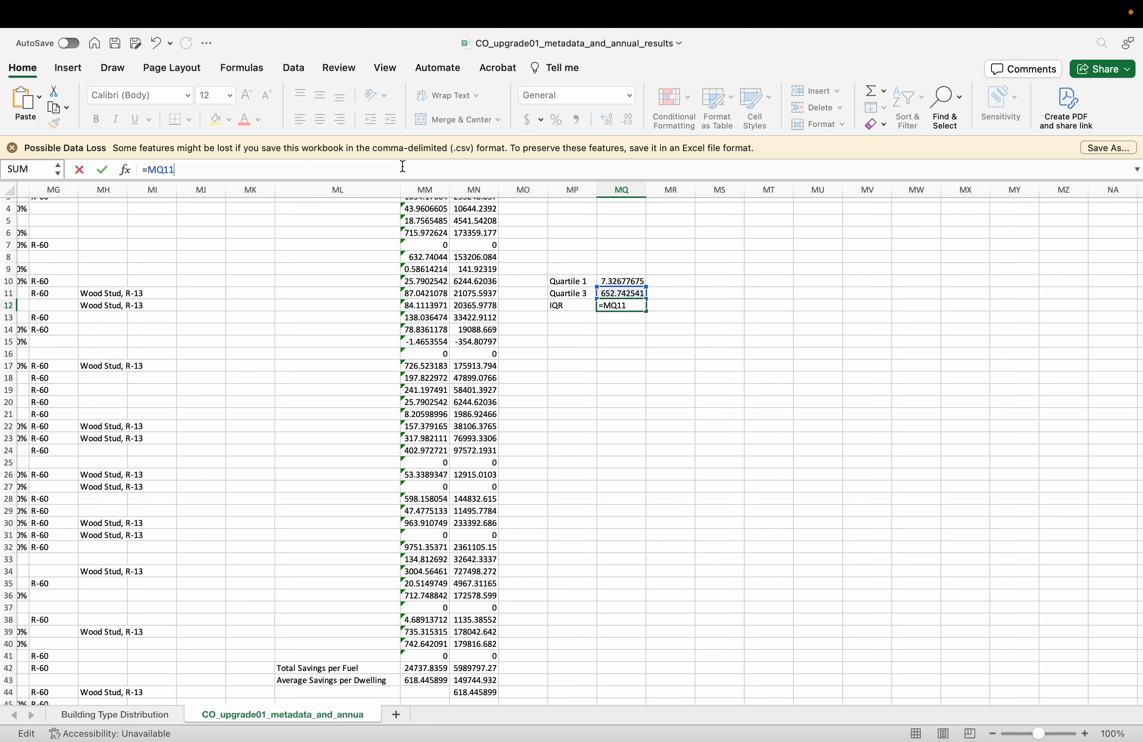
text(-MQ10)
key(Return)
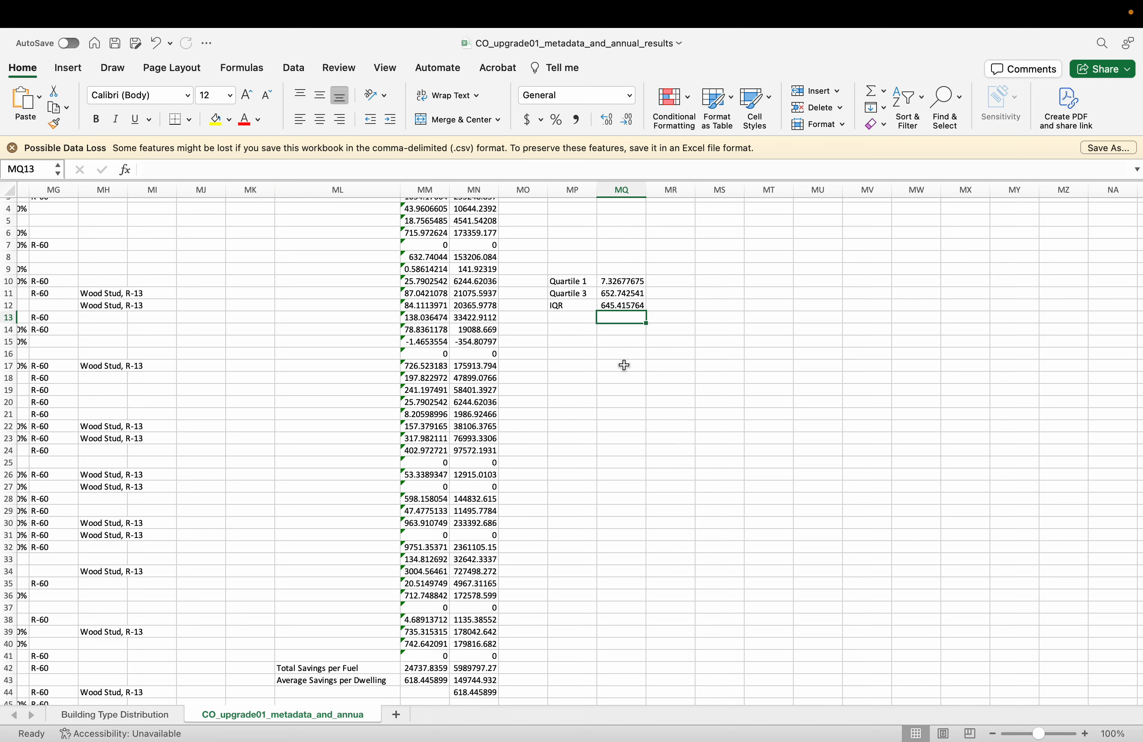
scroll(624, 365, up, 3)
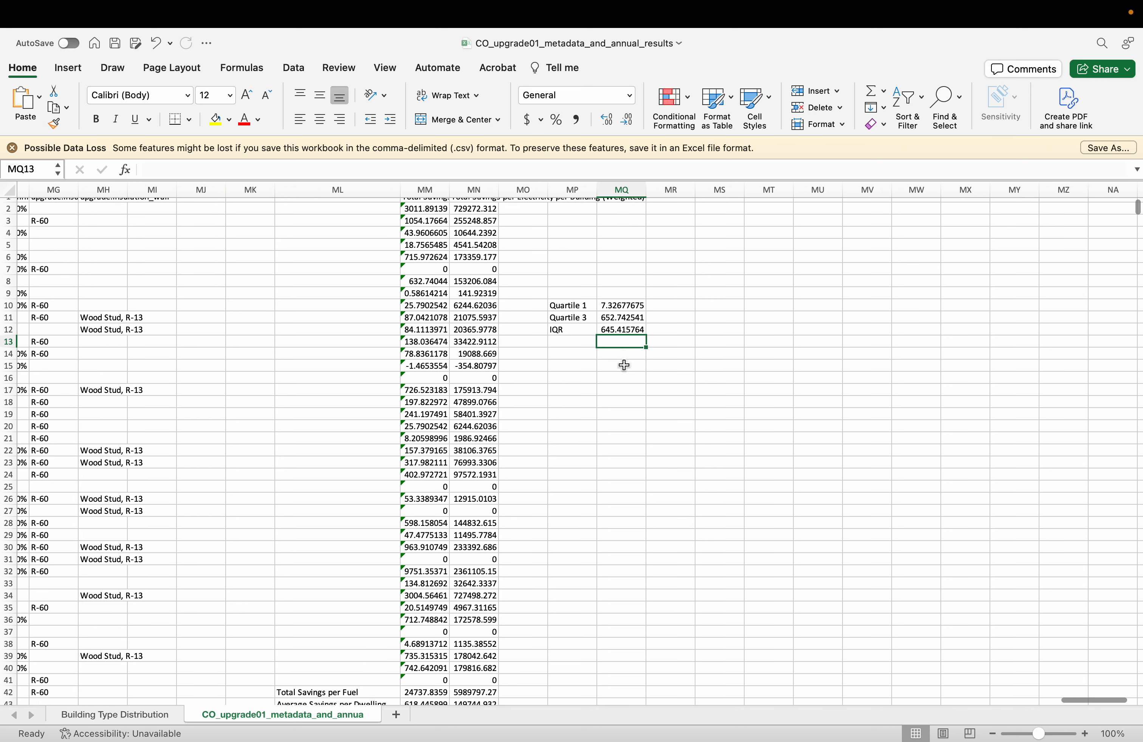
scroll(624, 364, right, 1)
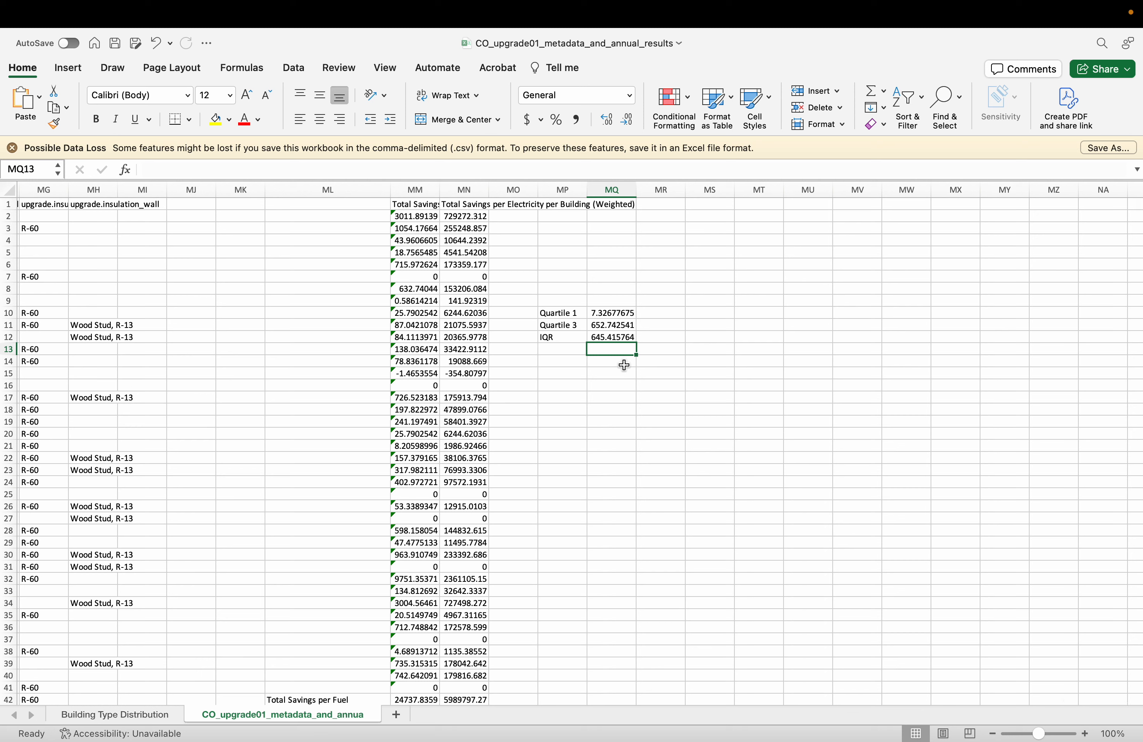